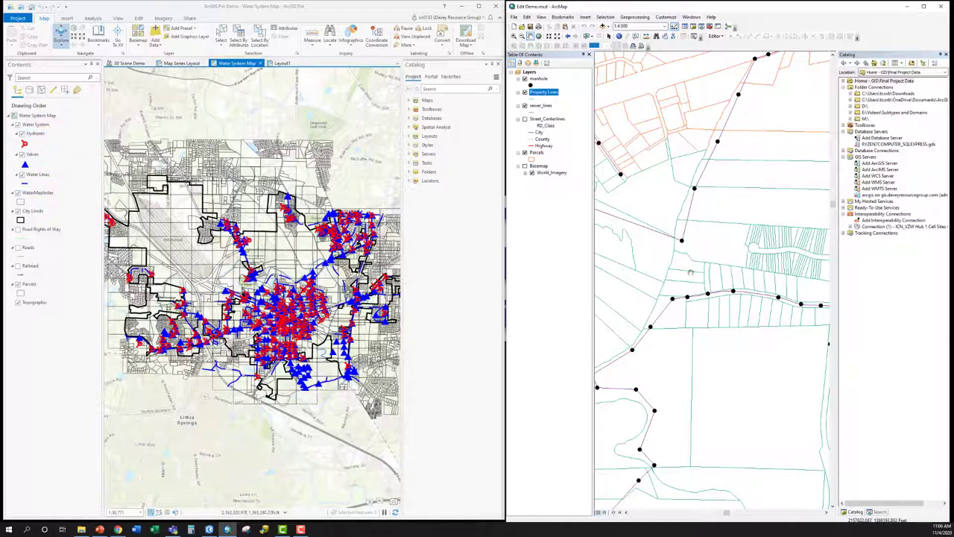
Turn the sewer_lines layer off and back on in ArcMap to see which lines belong to it.
{"action": "left_click_drag", "start_coordinate": [673, 194], "coordinate": [671, 253]}
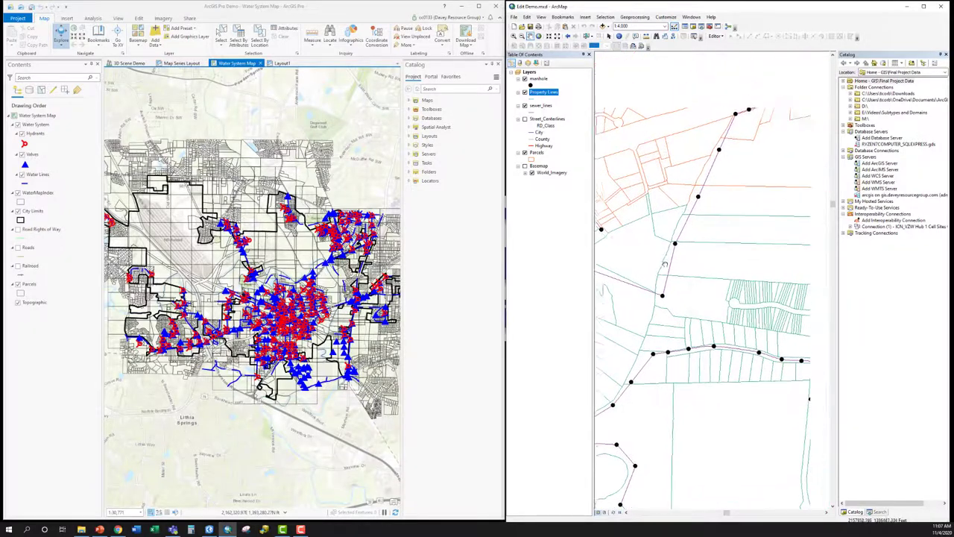
{"action": "left_click", "coordinate": [525, 112]}
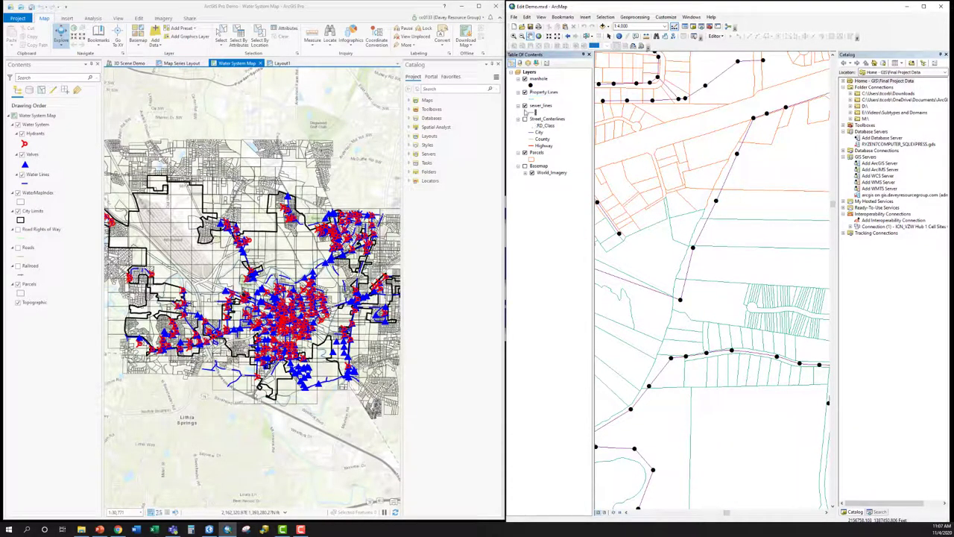
{"action": "left_click", "coordinate": [524, 106]}
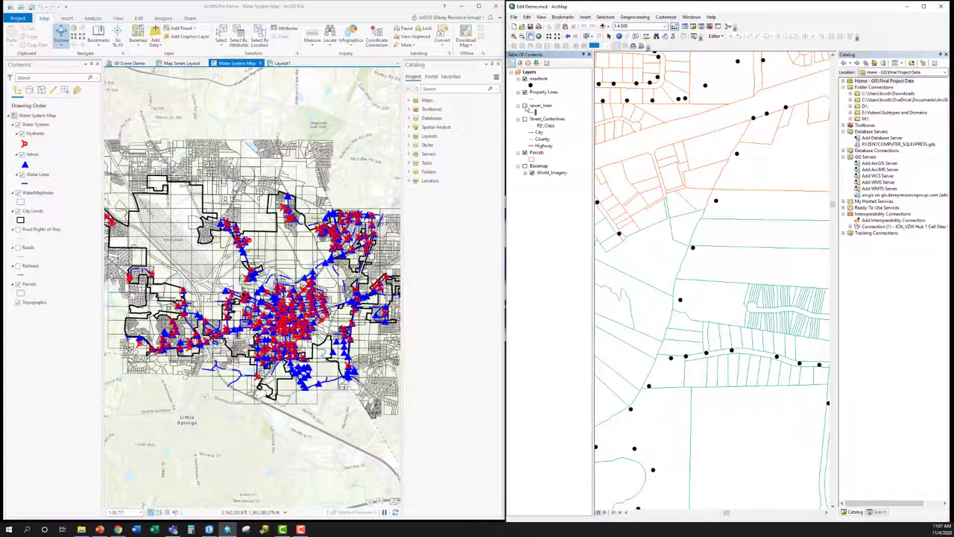
{"action": "left_click", "coordinate": [524, 106]}
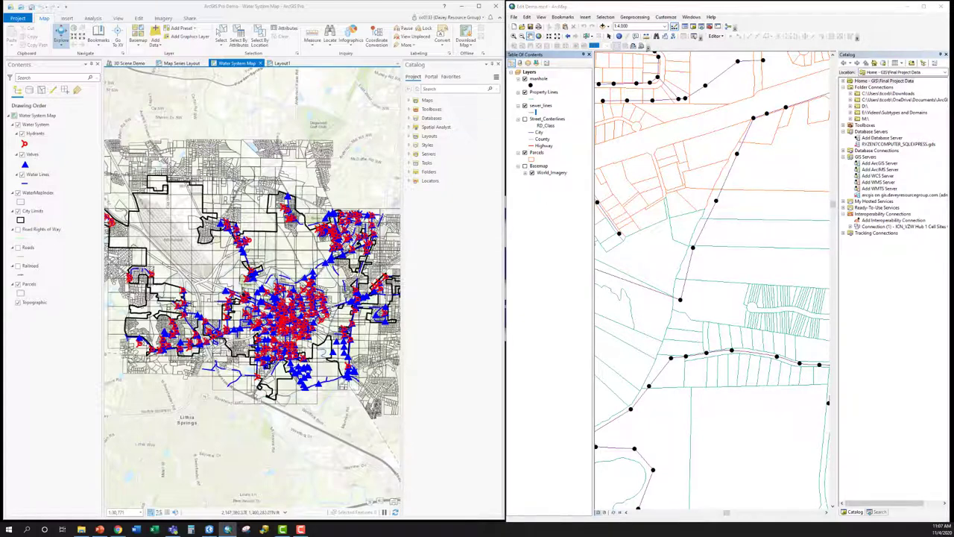
Change the sewer_lines layer's line symbol color to red.
{"action": "left_click_drag", "start_coordinate": [508, 139], "coordinate": [763, 119]}
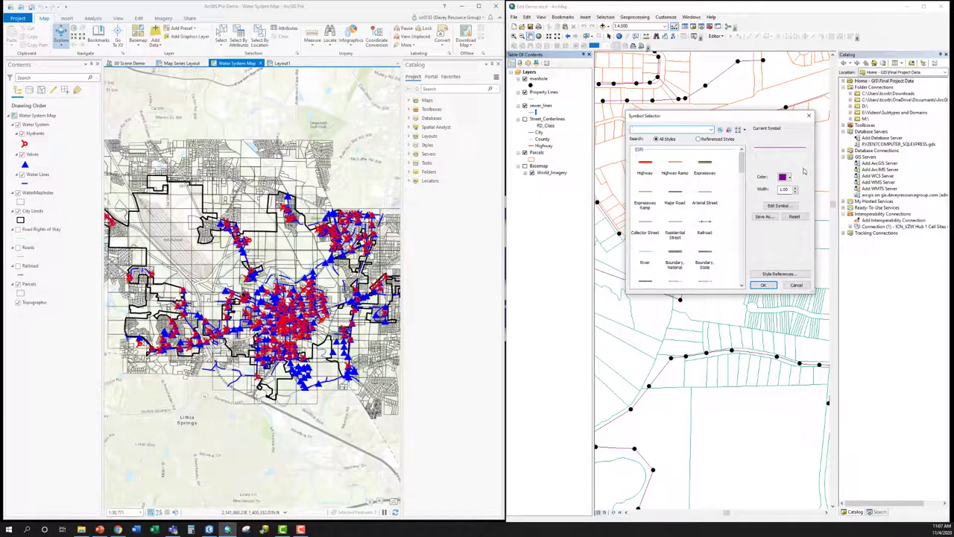
{"action": "left_click", "coordinate": [790, 178]}
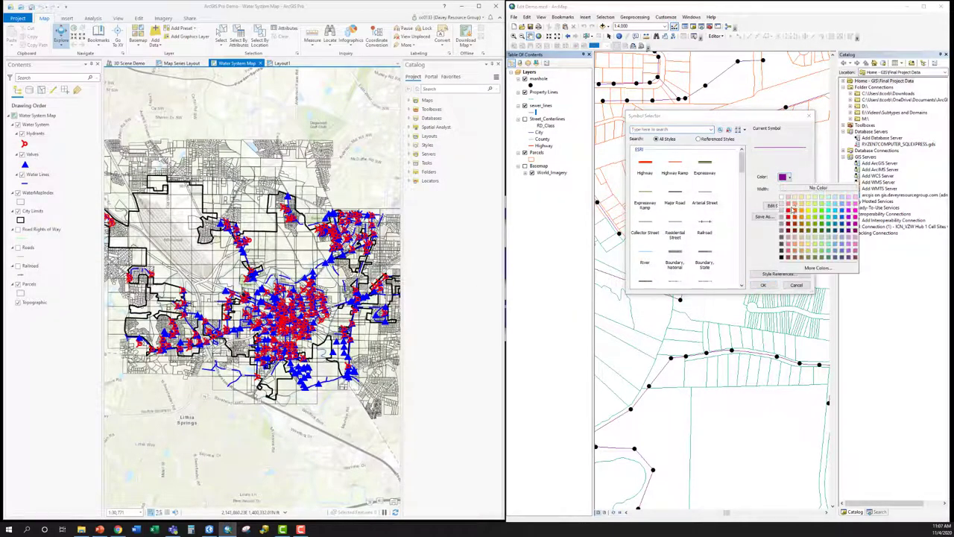
{"action": "left_click", "coordinate": [787, 213]}
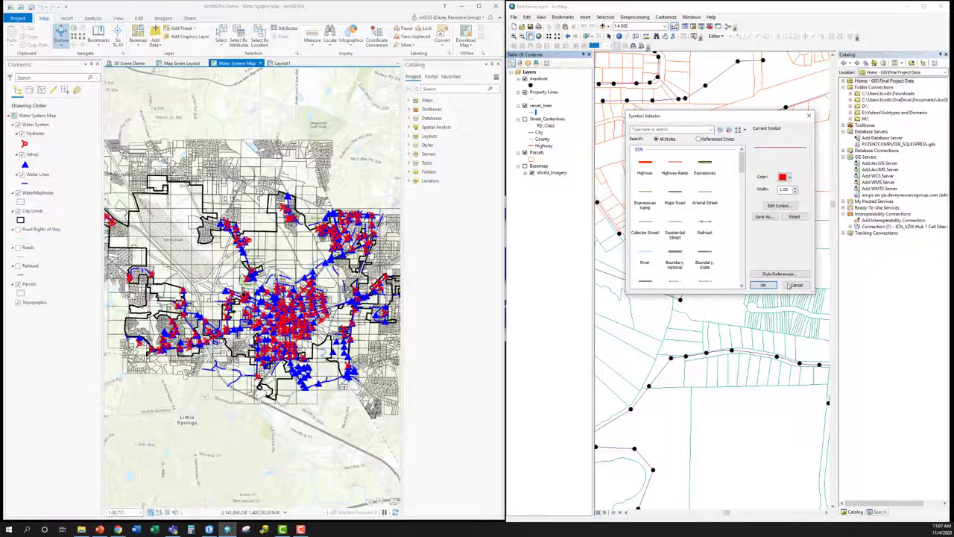
{"action": "left_click", "coordinate": [768, 285]}
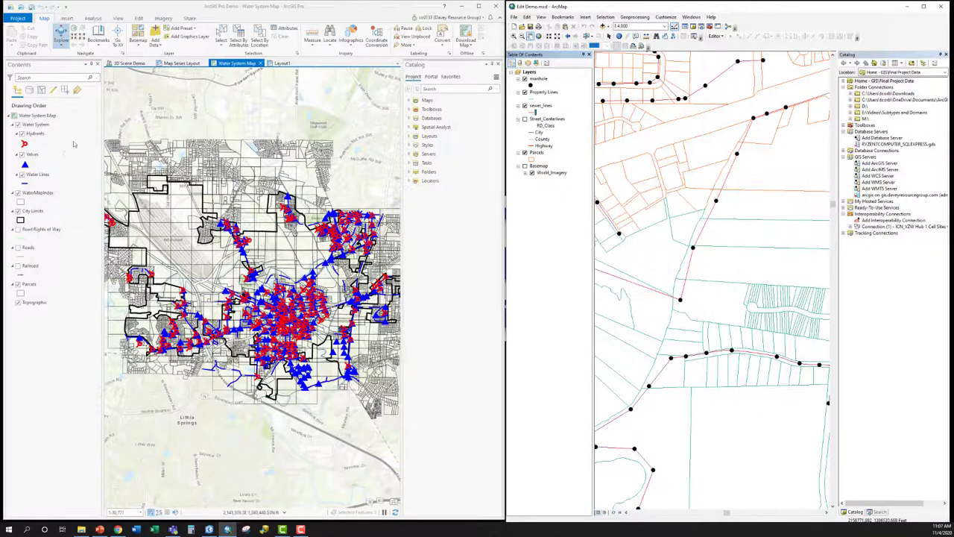
Switch to ArcGIS Pro and select Water Lines, Valves, the Water System Map and Hydrants in turn to compare their contextual ribbon tools.
{"action": "left_click", "coordinate": [37, 174]}
{"action": "left_click", "coordinate": [578, 331]}
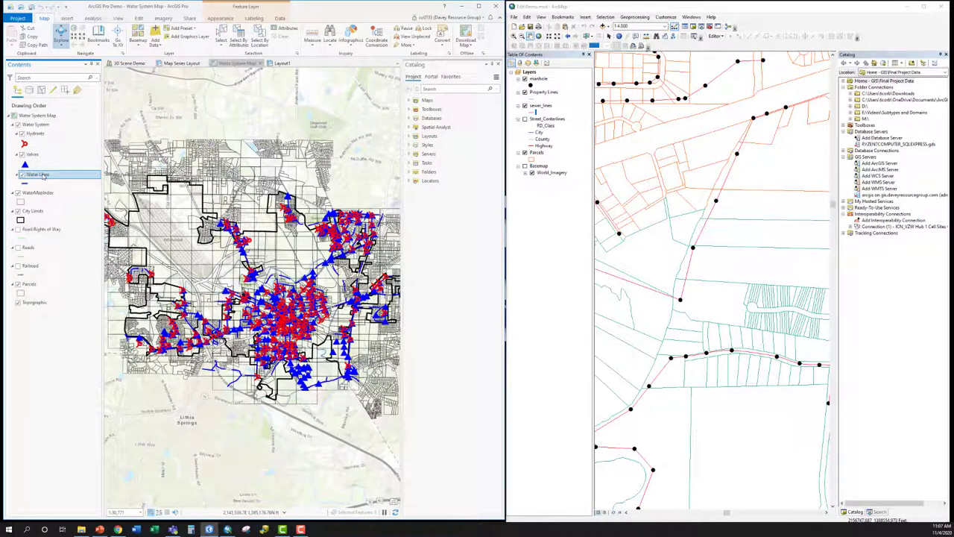
{"action": "mouse_move", "coordinate": [43, 175]}
{"action": "left_mouse_down"}
{"action": "mouse_move", "coordinate": [87, 254]}
{"action": "mouse_move", "coordinate": [53, 190]}
{"action": "left_mouse_up"}
{"action": "left_click", "coordinate": [66, 156]}
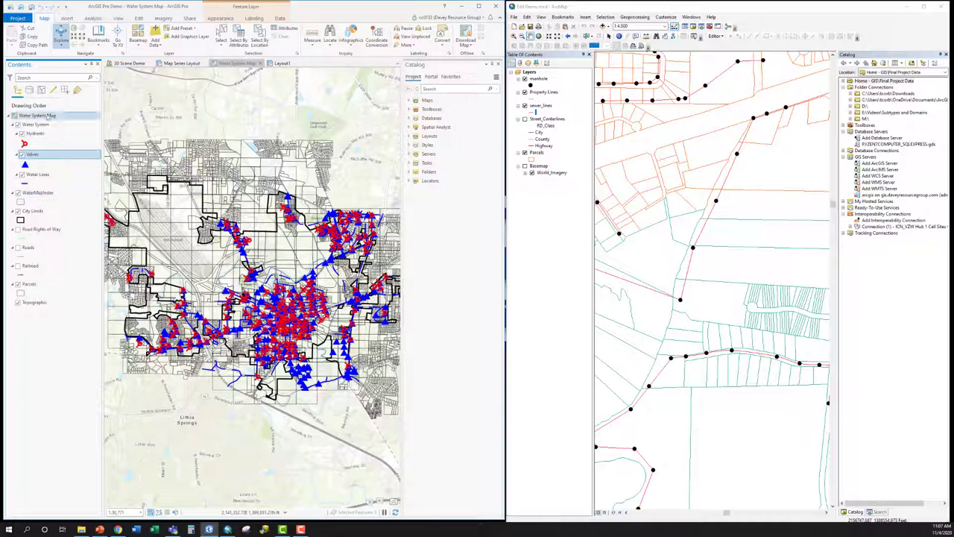
{"action": "left_click", "coordinate": [50, 117]}
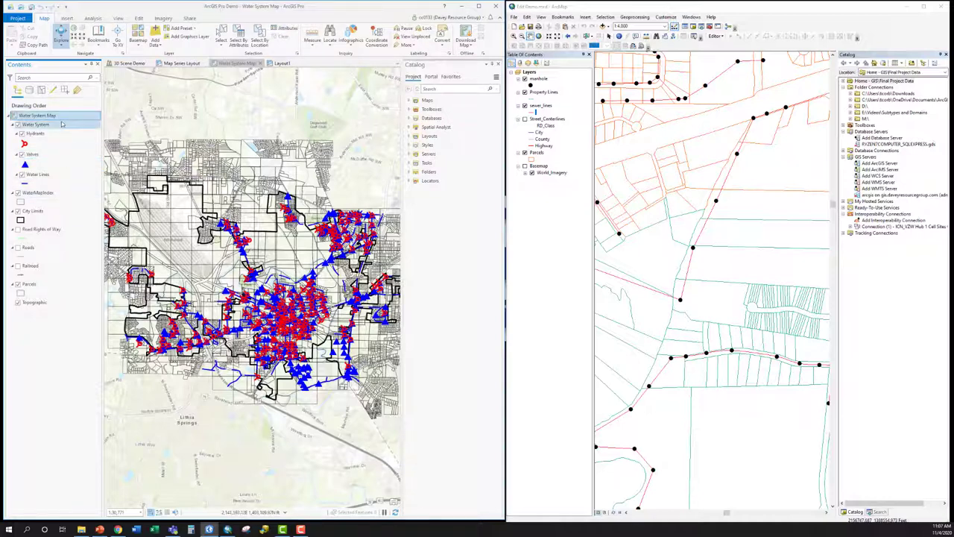
{"action": "left_click", "coordinate": [53, 135]}
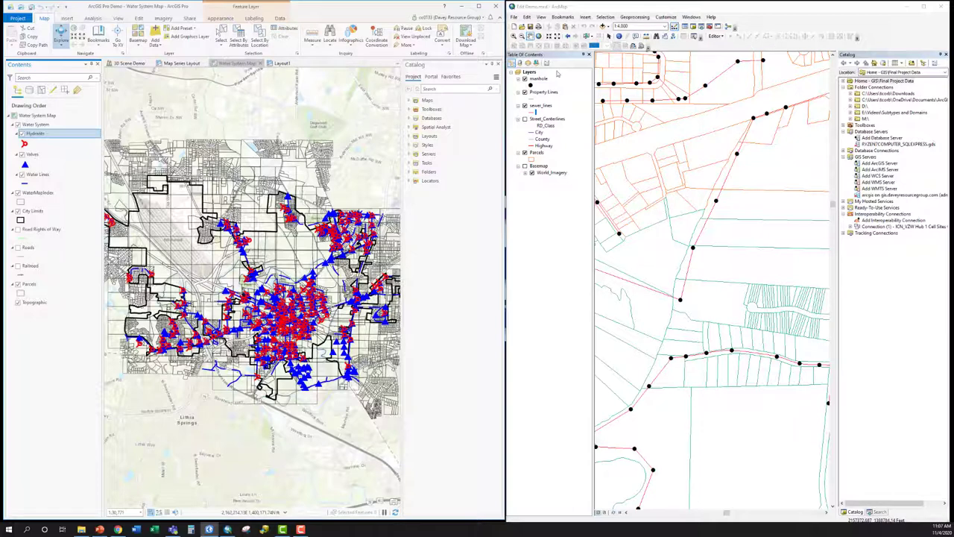
Switch to ArcMap and bring up the sewer_lines symbol's color palette and the layer's context options.
{"action": "right_click", "coordinate": [535, 112]}
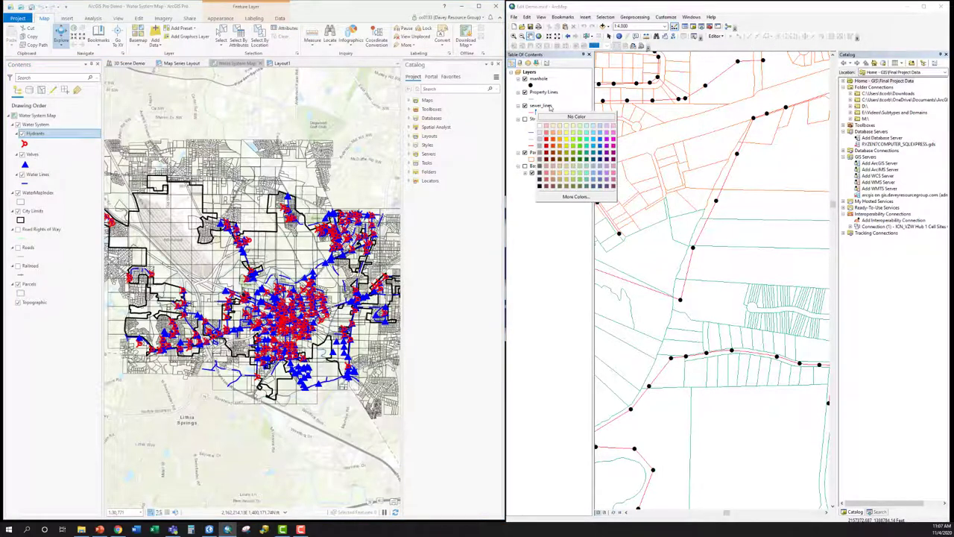
{"action": "left_click", "coordinate": [549, 106]}
{"action": "right_click", "coordinate": [549, 106]}
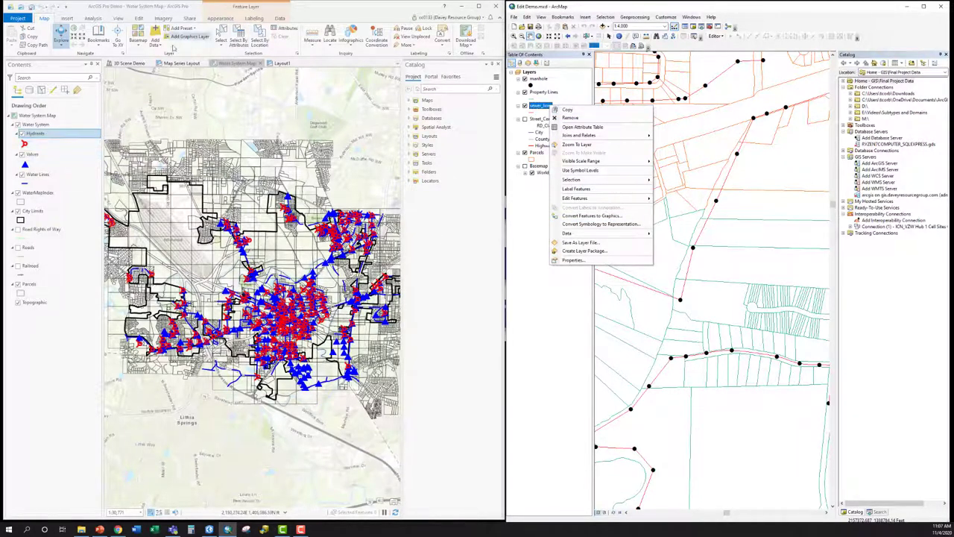
Switch to ArcGIS Pro and review the Water Lines layer's symbol properties, appearance and labeling options, closing the symbology settings at the end.
{"action": "left_click", "coordinate": [30, 184]}
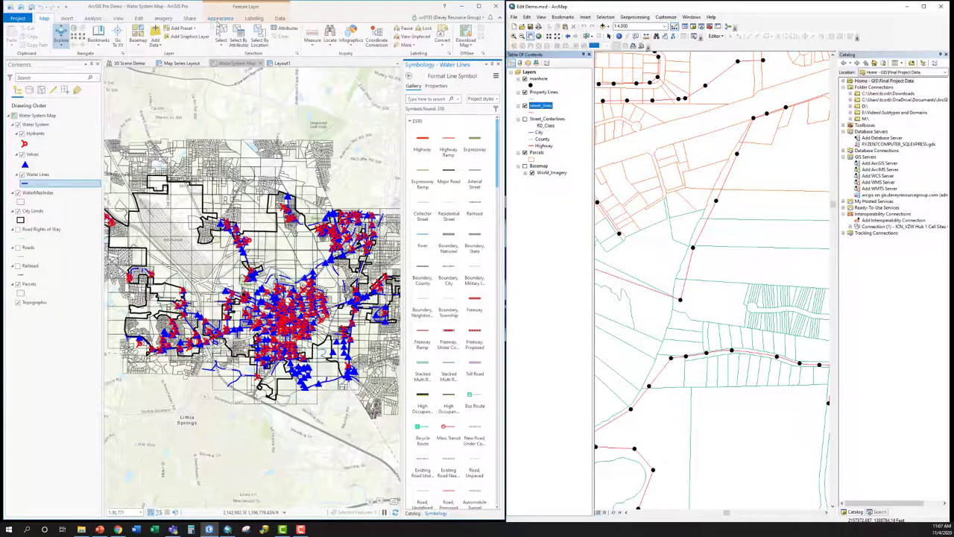
{"action": "left_click", "coordinate": [219, 20]}
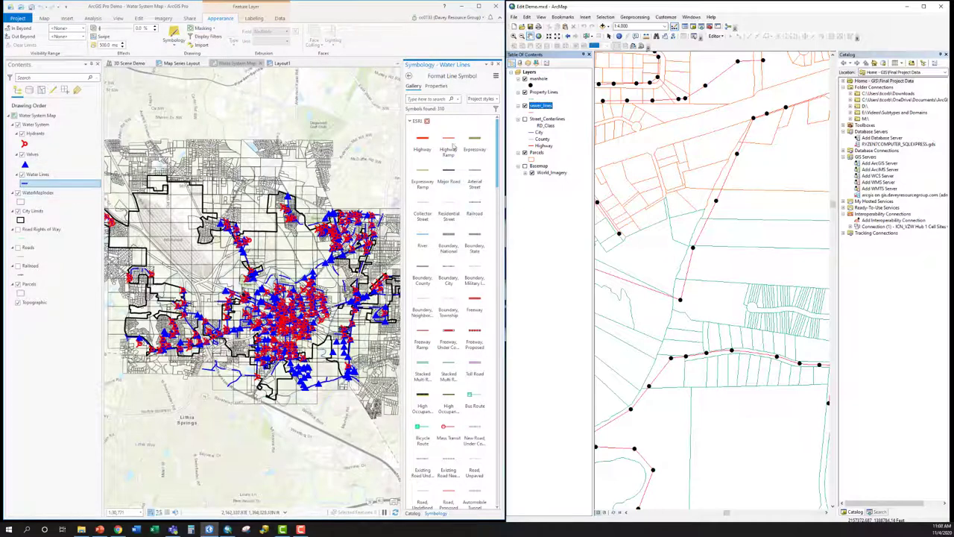
{"action": "left_click", "coordinate": [437, 87]}
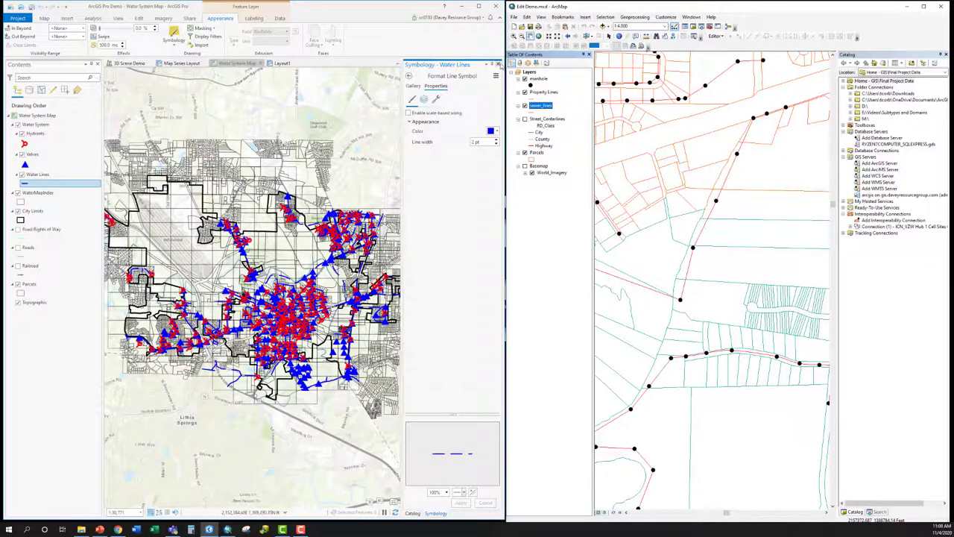
{"action": "left_click", "coordinate": [254, 18]}
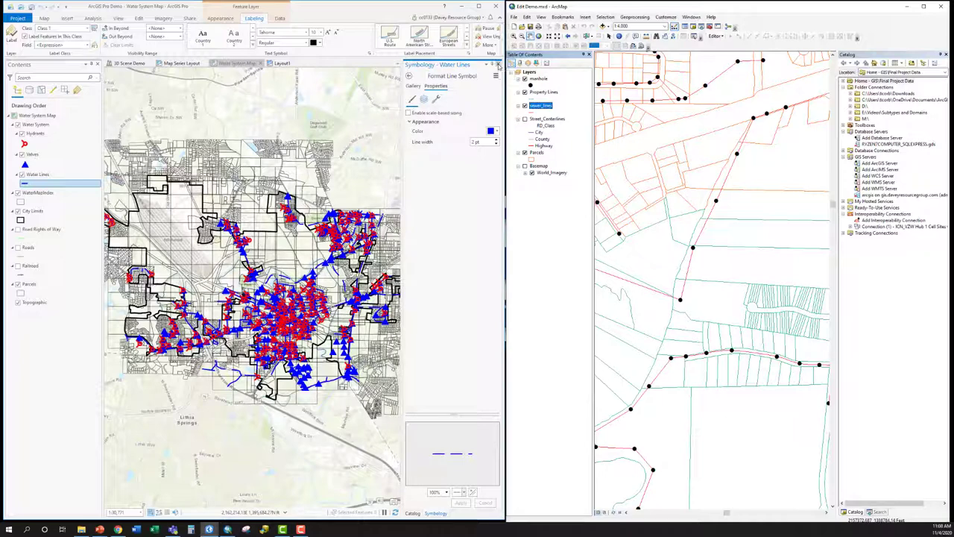
{"action": "left_click", "coordinate": [499, 64]}
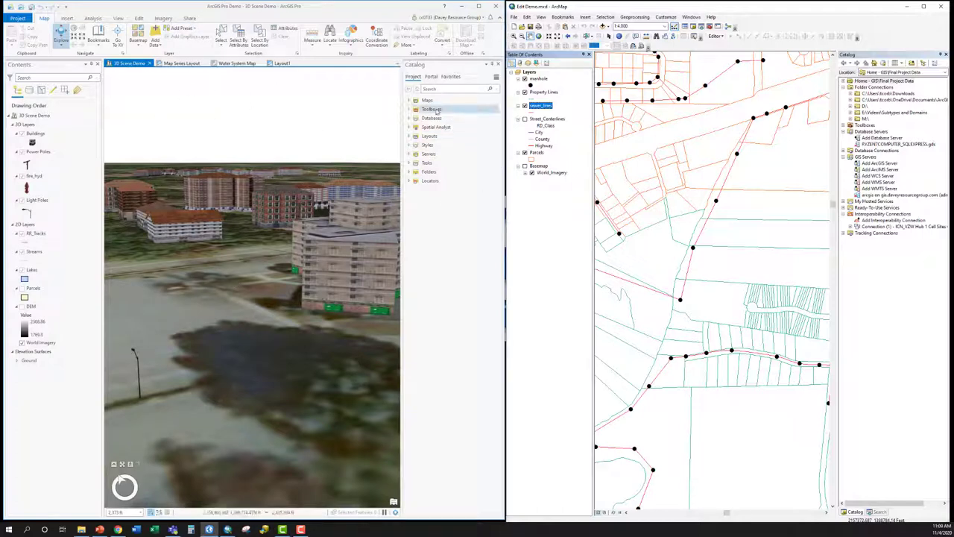
Expand the project's Maps, Databases and Layouts in the catalog to show their contents.
{"action": "left_click", "coordinate": [409, 100]}
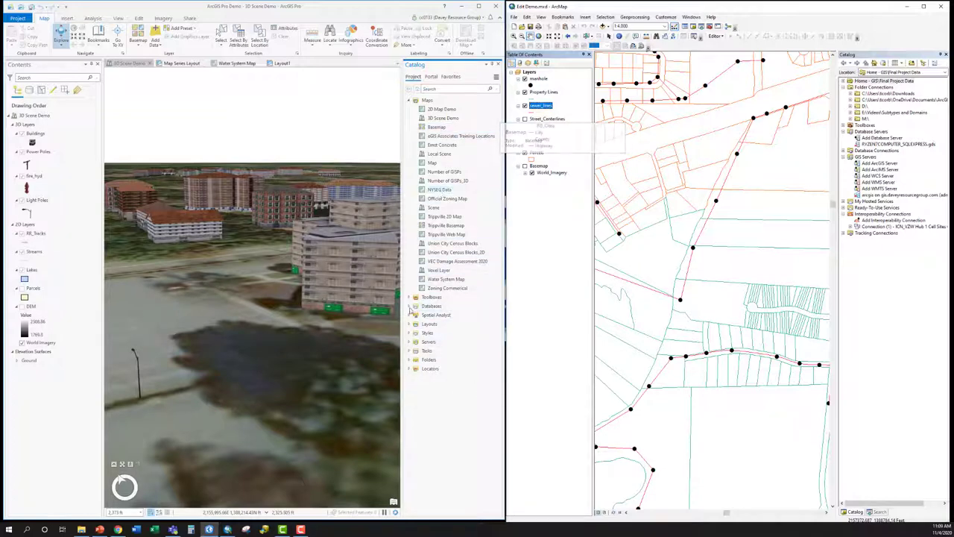
{"action": "left_click", "coordinate": [410, 306]}
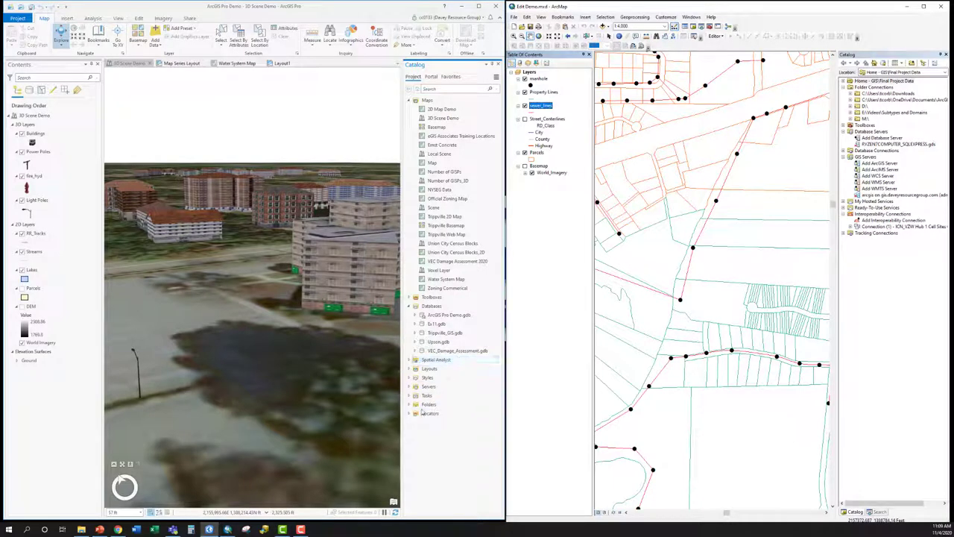
{"action": "left_click", "coordinate": [409, 369]}
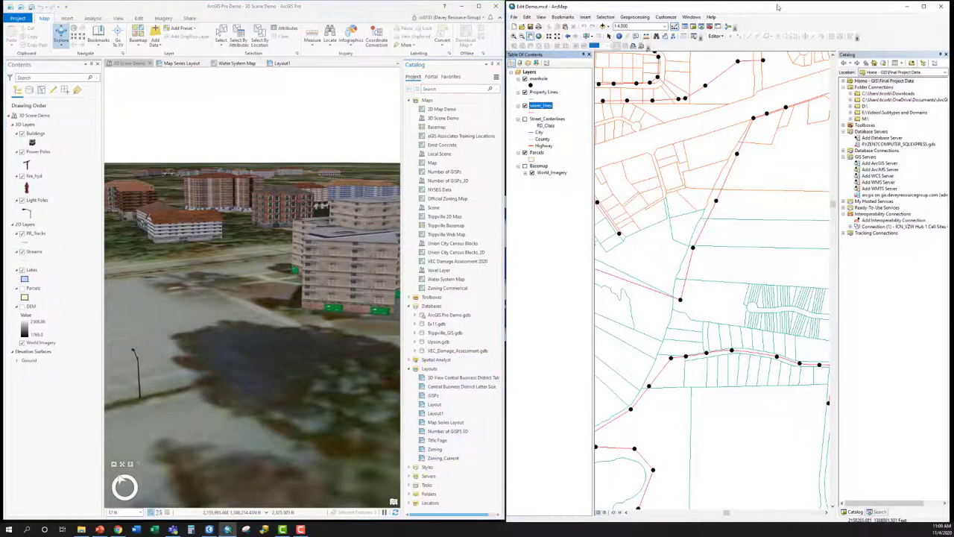
Switch to ArcMap, view the map document's page layout and return to the data view.
{"action": "left_click", "coordinate": [605, 512]}
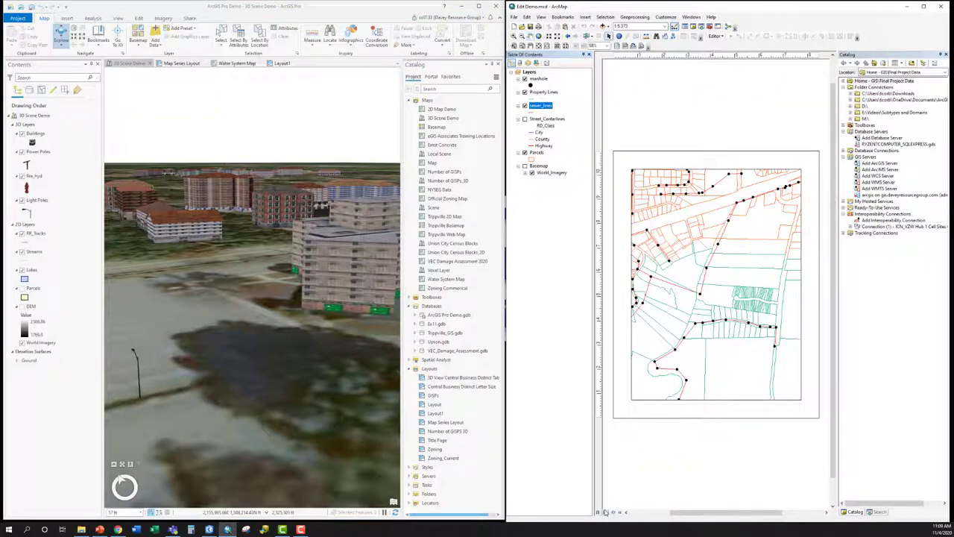
{"action": "left_click", "coordinate": [598, 512]}
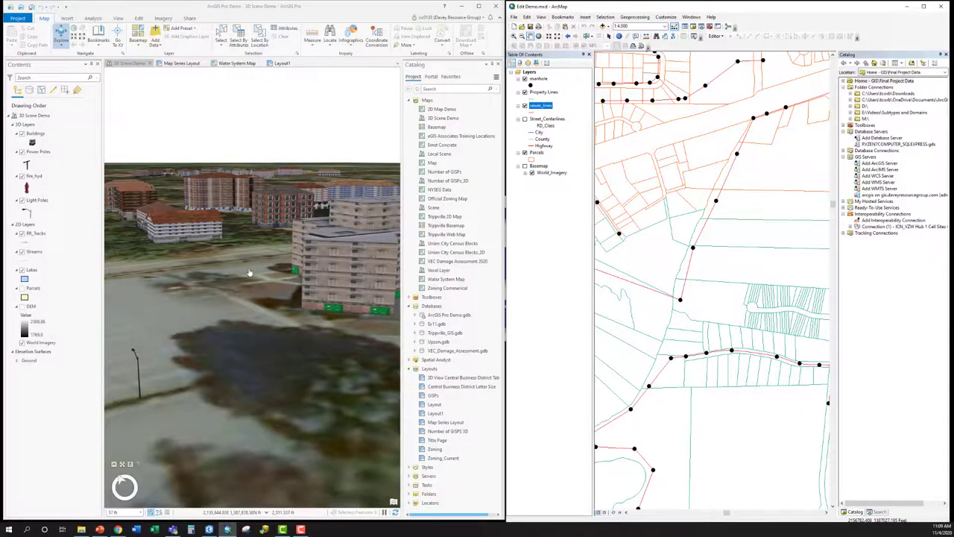
Switch to ArcGIS Pro and open the Number of GISPs_3D scene from the catalog as a local view.
{"action": "left_click_drag", "start_coordinate": [251, 270], "coordinate": [248, 268]}
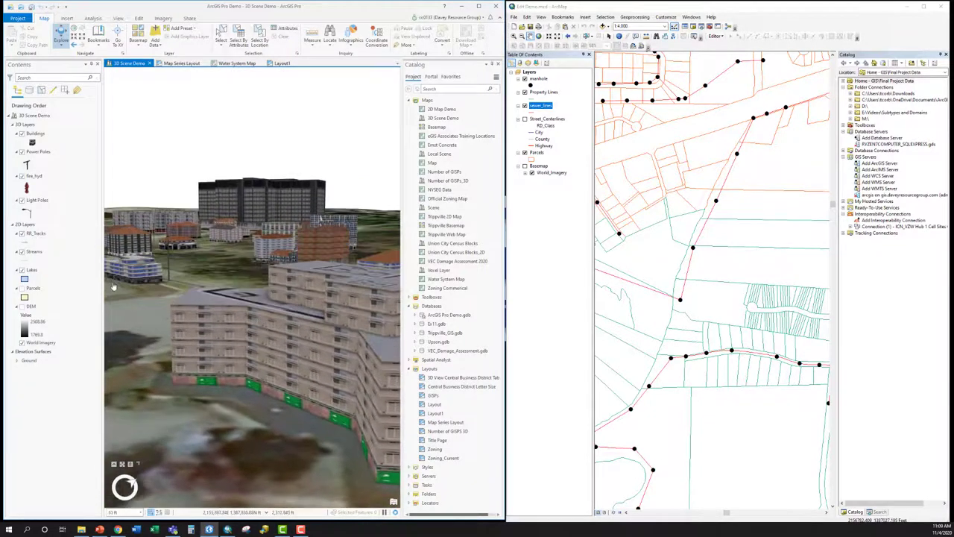
{"action": "right_click", "coordinate": [467, 181]}
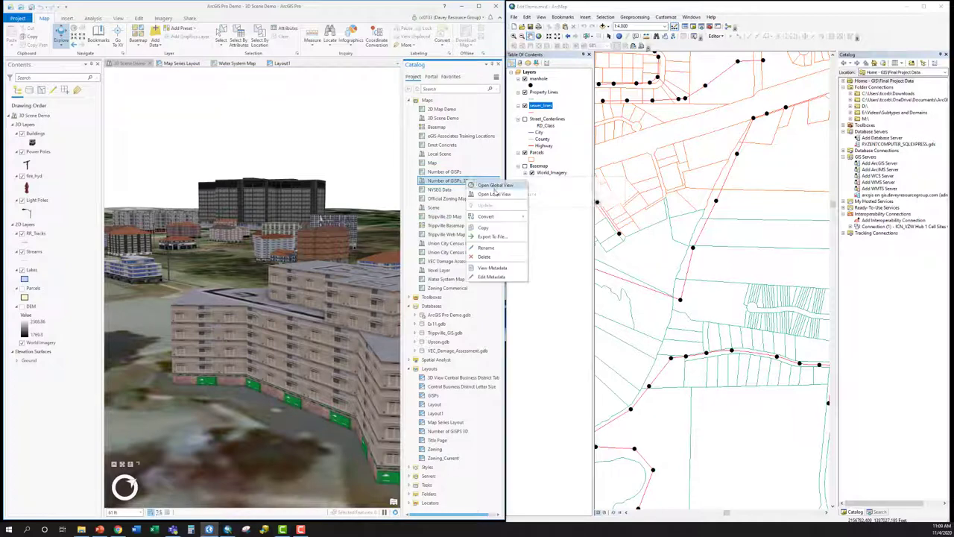
{"action": "left_click", "coordinate": [496, 194]}
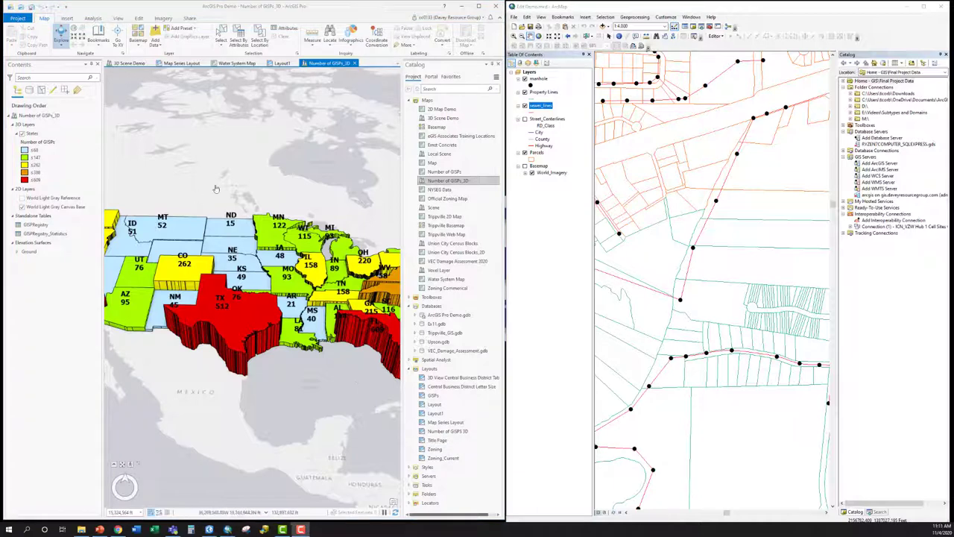
Look through the open Layout1, Water System Map and Map Series Layout views, finishing on the Water System Map.
{"action": "left_click", "coordinate": [282, 63]}
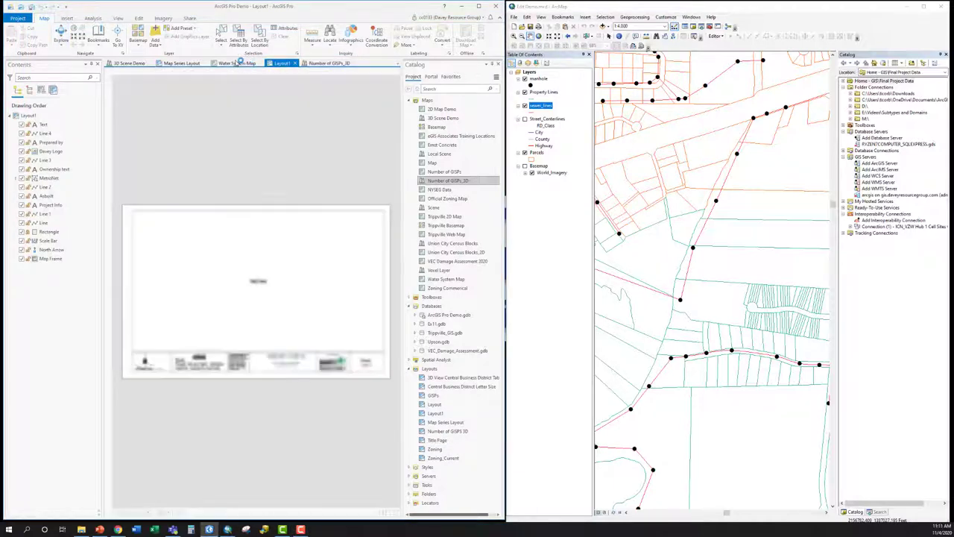
{"action": "left_click", "coordinate": [235, 63]}
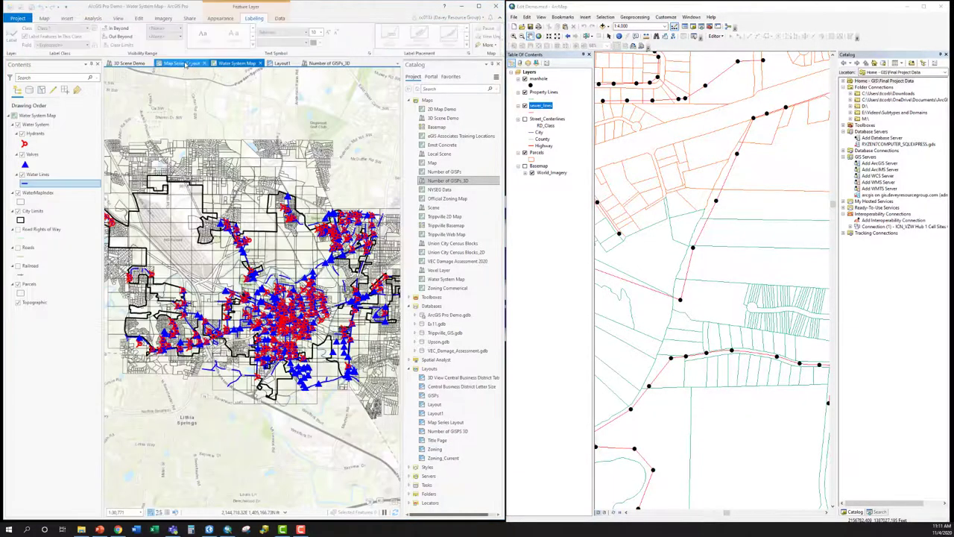
{"action": "left_click", "coordinate": [181, 63]}
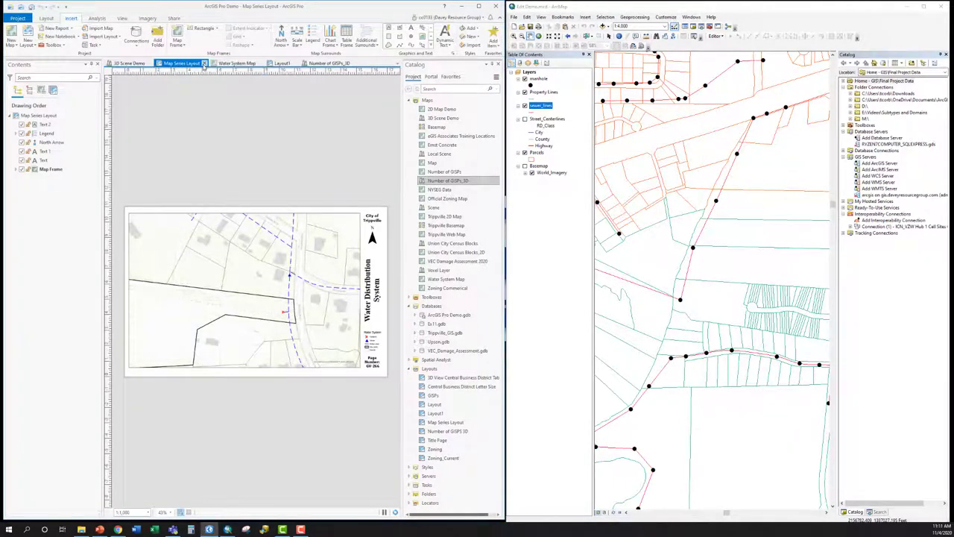
{"action": "left_click", "coordinate": [227, 66]}
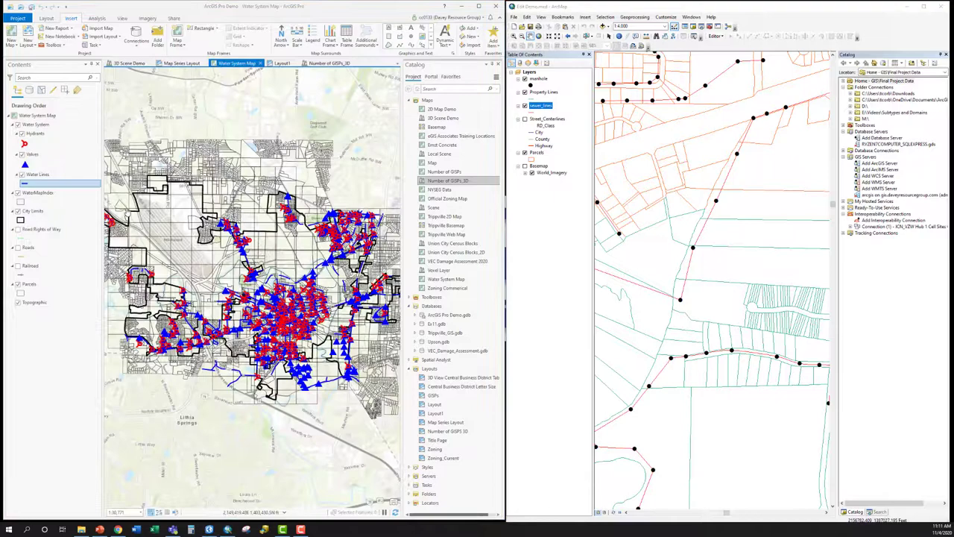
Dock the 3D Scene Demo view below the other open views.
{"action": "left_click", "coordinate": [126, 63]}
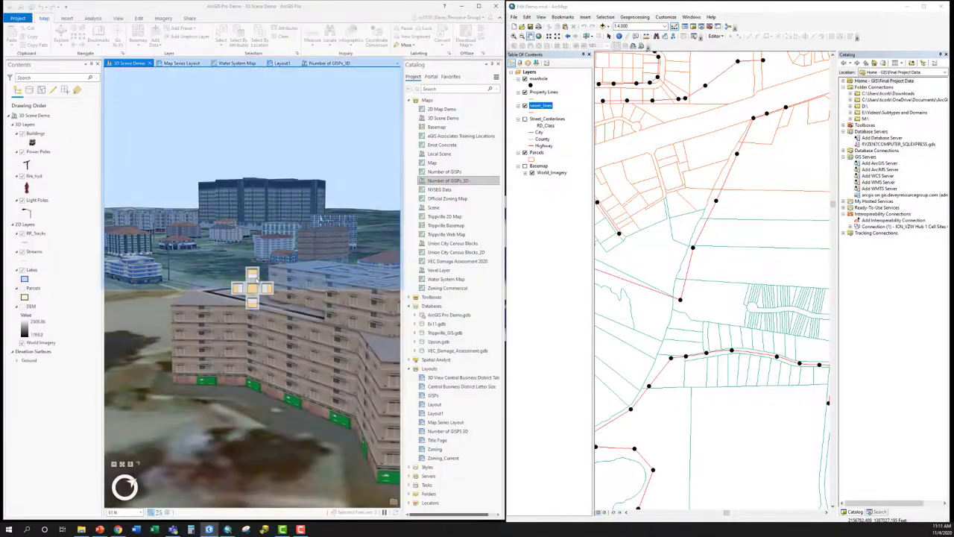
{"action": "left_click_drag", "start_coordinate": [252, 313], "coordinate": [252, 303]}
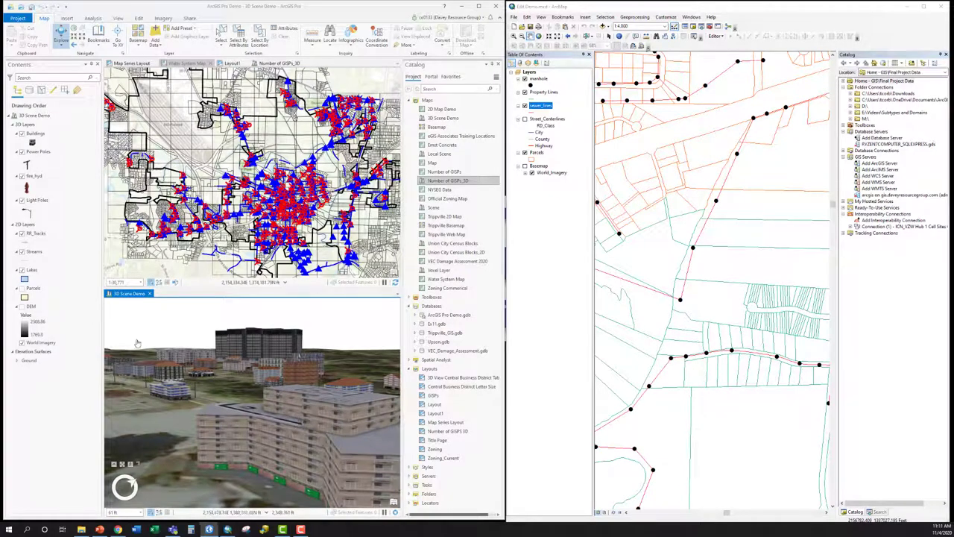
Move the 3D Scene Demo view above the other open views, and float it as a separate window.
{"action": "left_click_drag", "start_coordinate": [129, 293], "coordinate": [254, 165]}
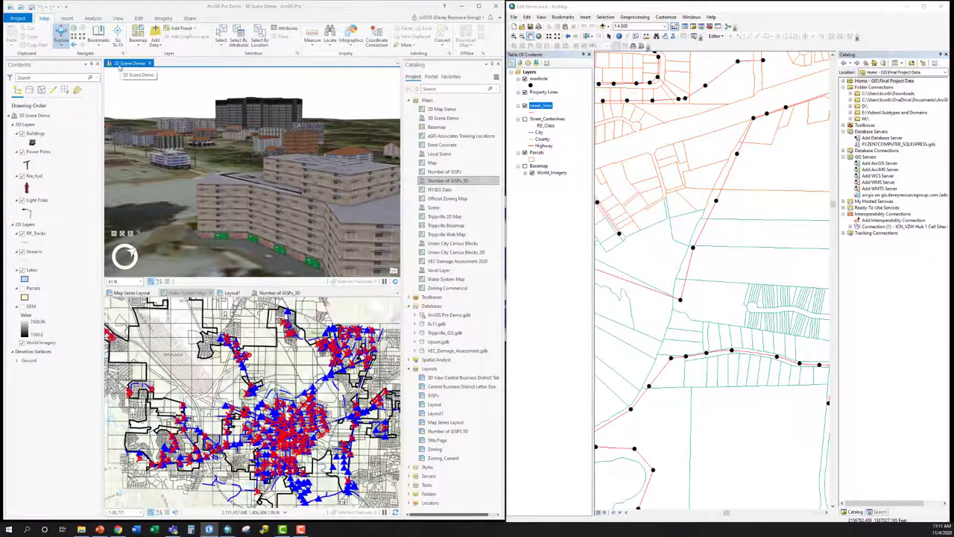
{"action": "left_click_drag", "start_coordinate": [120, 67], "coordinate": [460, 154]}
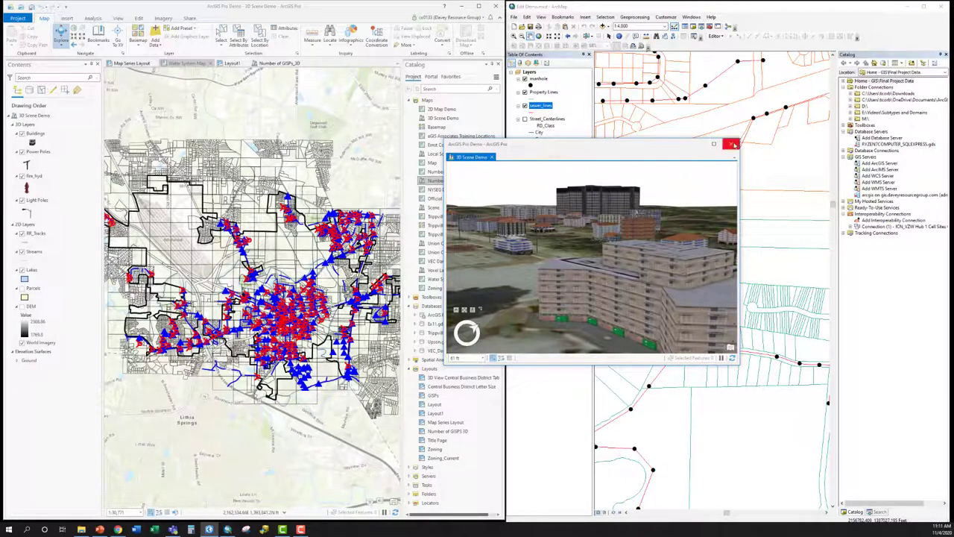
Dock the floating 3D Scene Demo view back among the other views and activate the Water System Map.
{"action": "left_click_drag", "start_coordinate": [562, 162], "coordinate": [253, 296]}
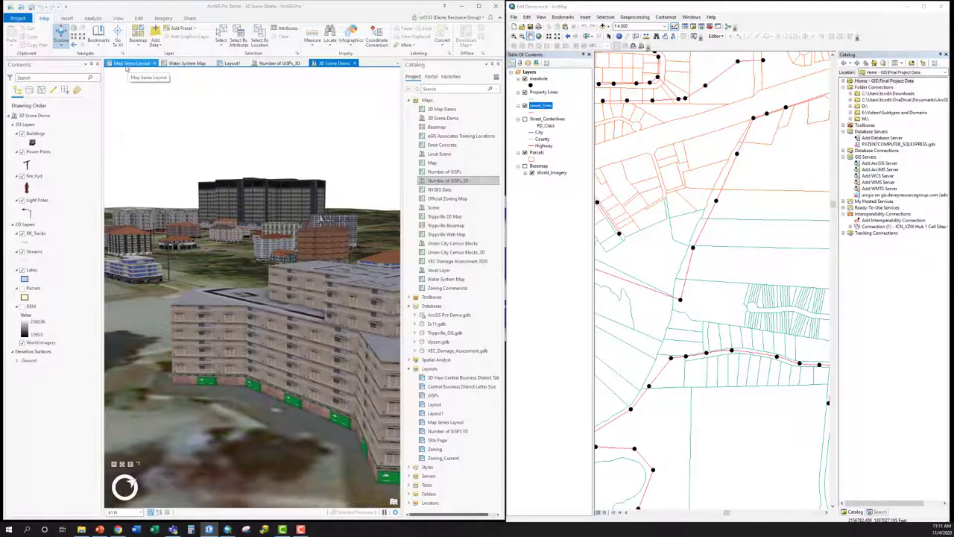
{"action": "left_click", "coordinate": [186, 62]}
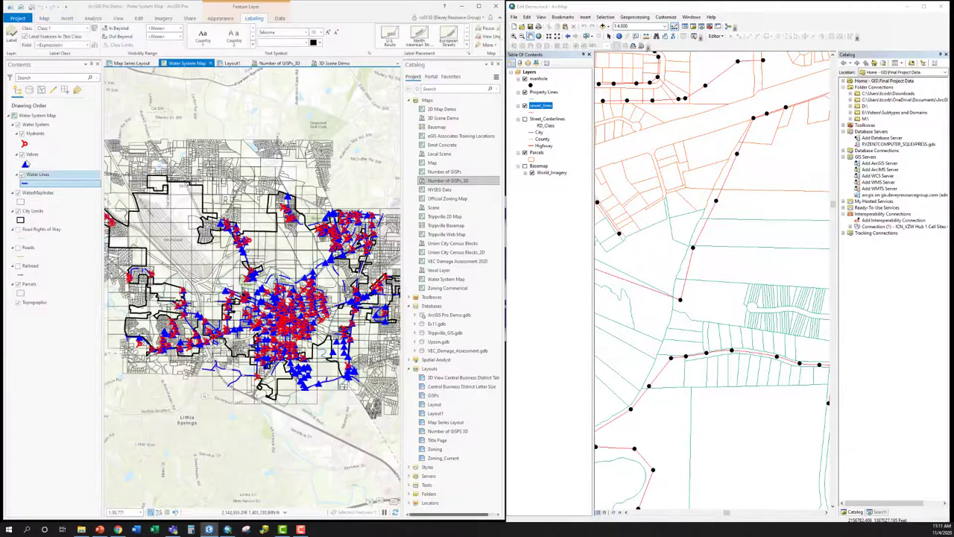
Open the attribute tables of the Water Lines and Hydrants layers.
{"action": "right_click", "coordinate": [39, 174]}
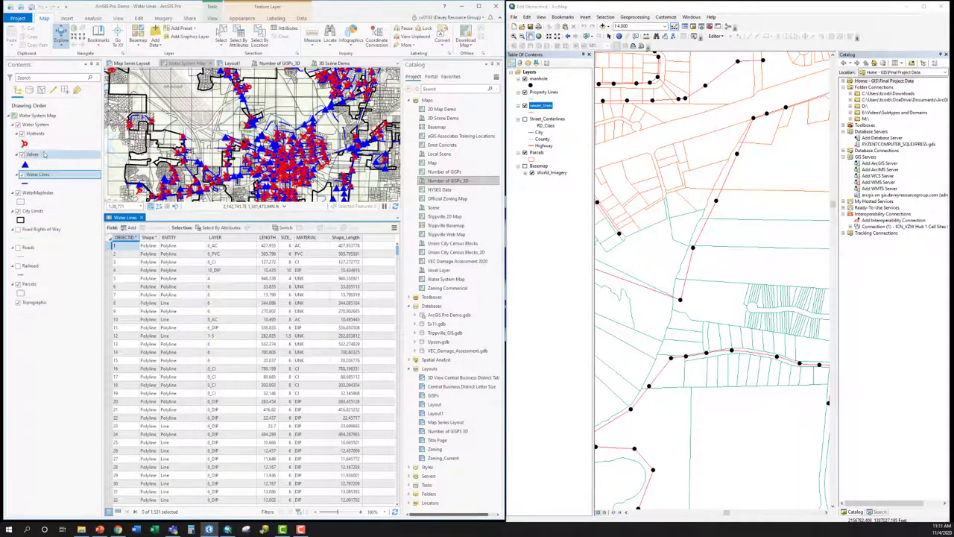
{"action": "right_click", "coordinate": [45, 134]}
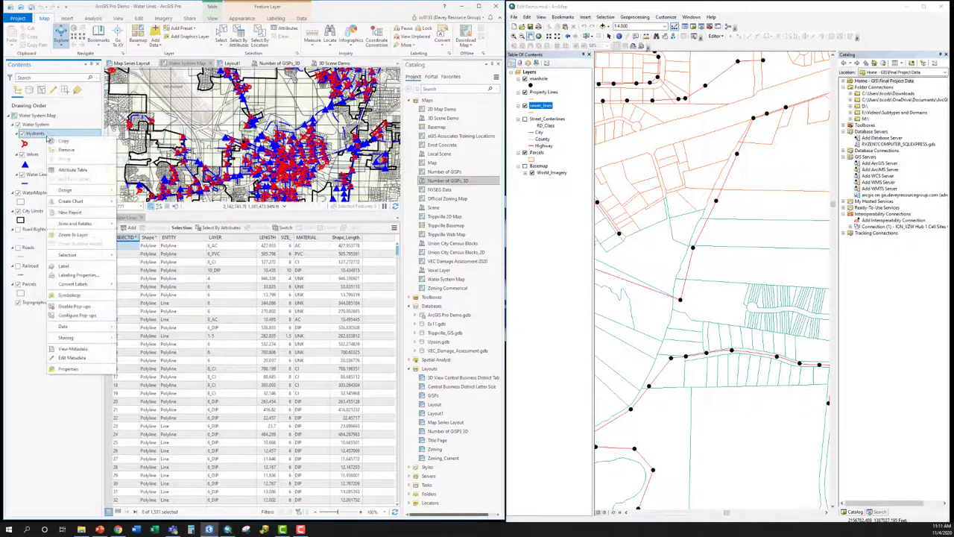
{"action": "left_click", "coordinate": [80, 173]}
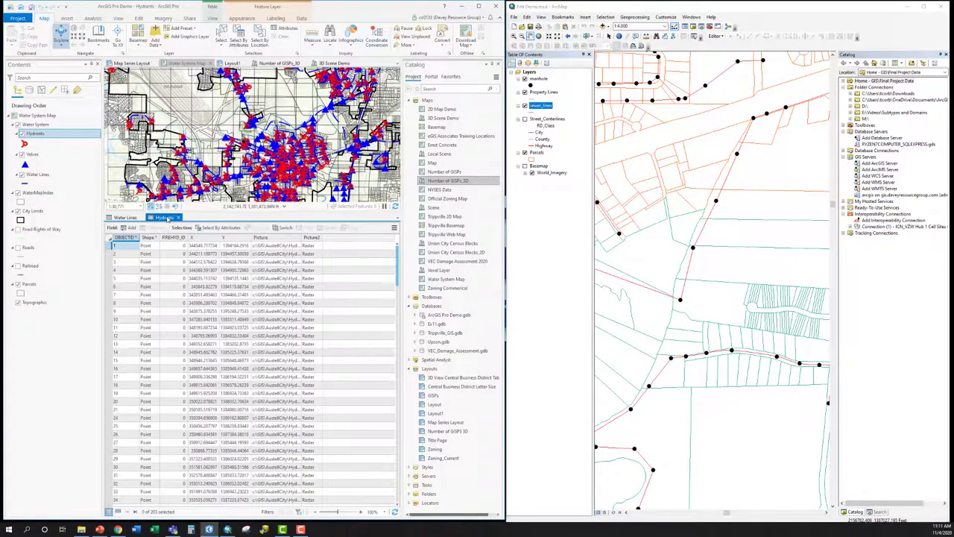
Float the Hydrants table as a separate window and move it clear of the Water Lines table.
{"action": "left_click_drag", "start_coordinate": [172, 217], "coordinate": [212, 202]}
{"action": "left_click_drag", "start_coordinate": [327, 172], "coordinate": [310, 186]}
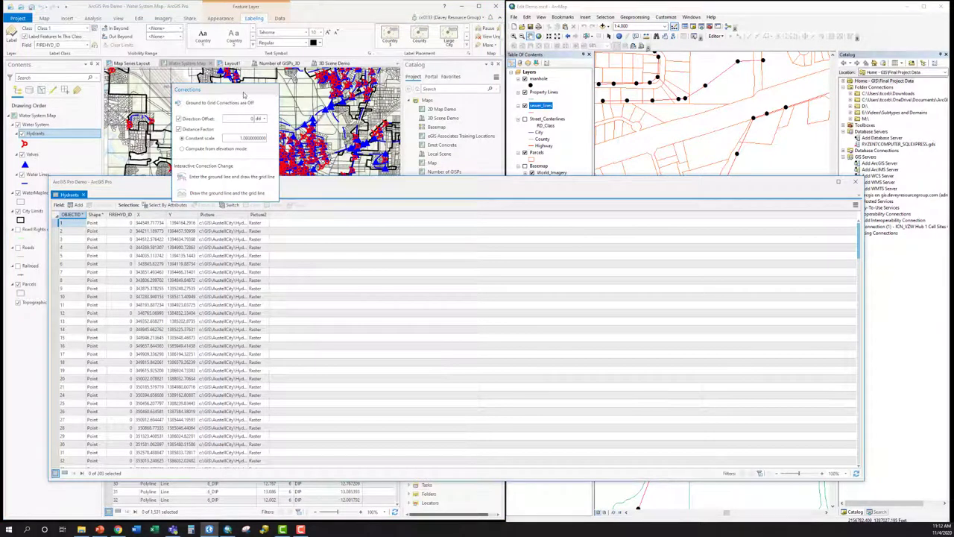
{"action": "left_click", "coordinate": [242, 94]}
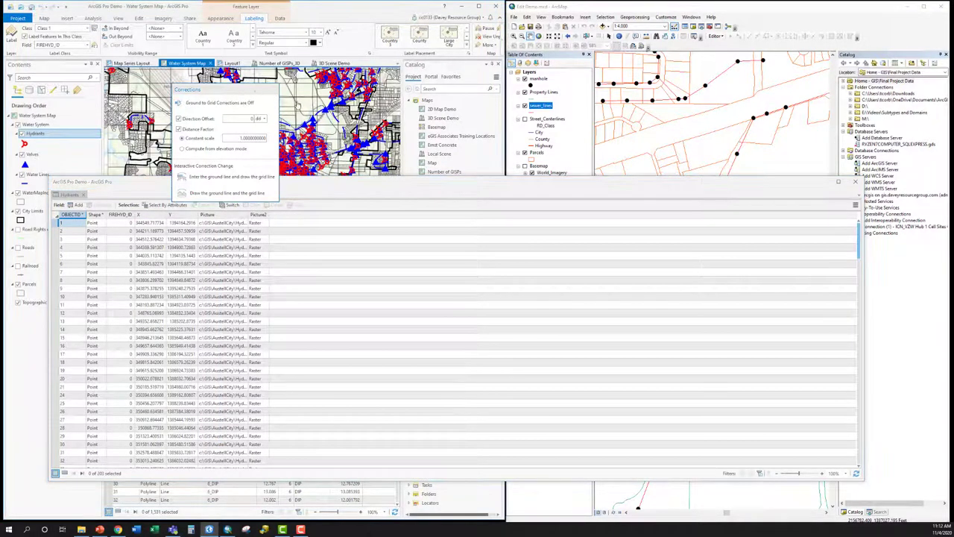
{"action": "left_click_drag", "start_coordinate": [392, 187], "coordinate": [556, 140]}
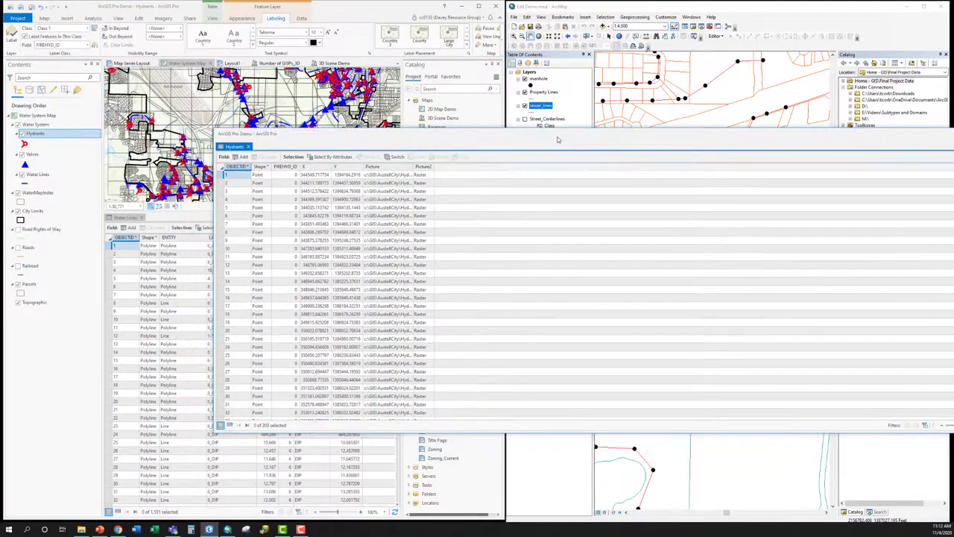
Dock the Water Lines table below the Hydrants table in the floating window, and close both tables.
{"action": "left_click_drag", "start_coordinate": [184, 225], "coordinate": [117, 223]}
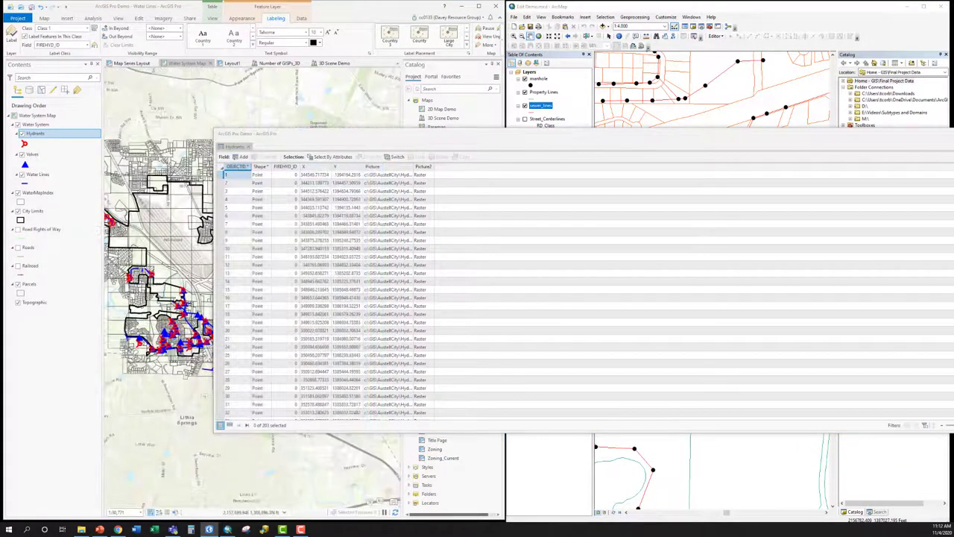
{"action": "left_click_drag", "start_coordinate": [366, 186], "coordinate": [619, 308]}
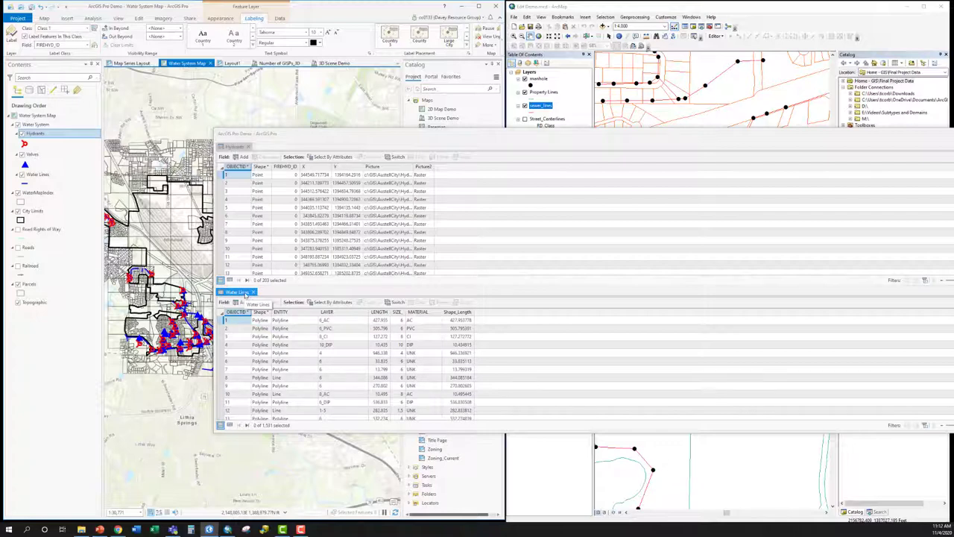
{"action": "left_click", "coordinate": [253, 292]}
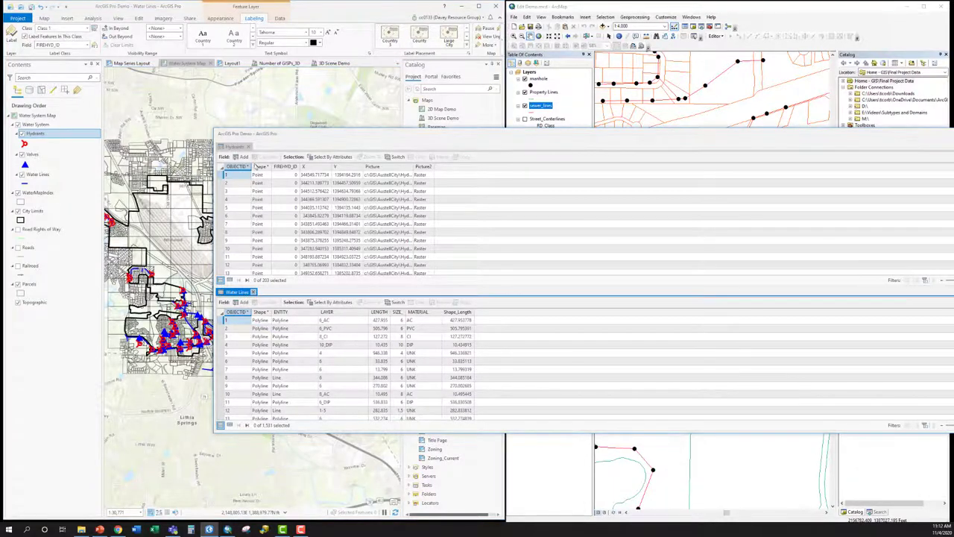
{"action": "left_click", "coordinate": [248, 146]}
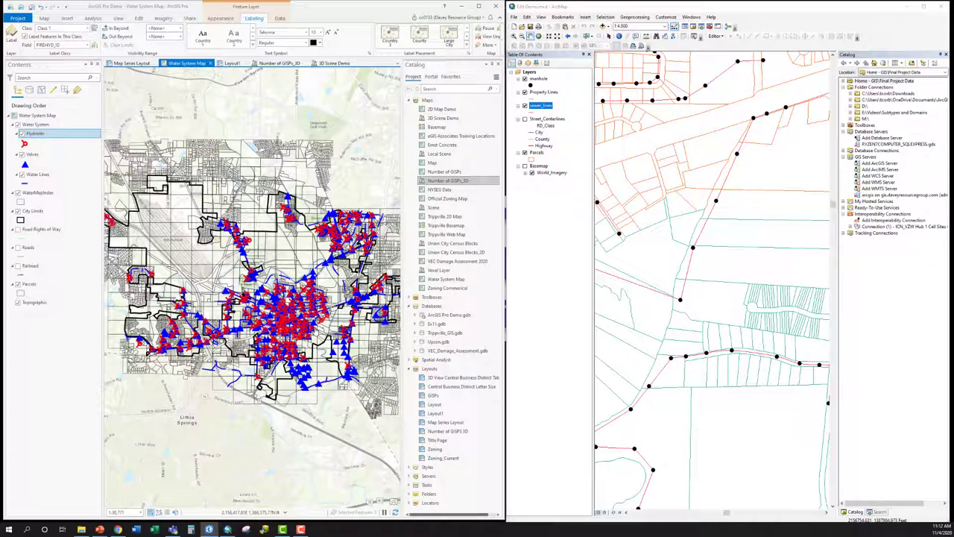
Switch to ArcMap and open the attribute tables of the sewer_lines and Property Lines layers.
{"action": "right_click", "coordinate": [552, 109]}
{"action": "left_click", "coordinate": [577, 129]}
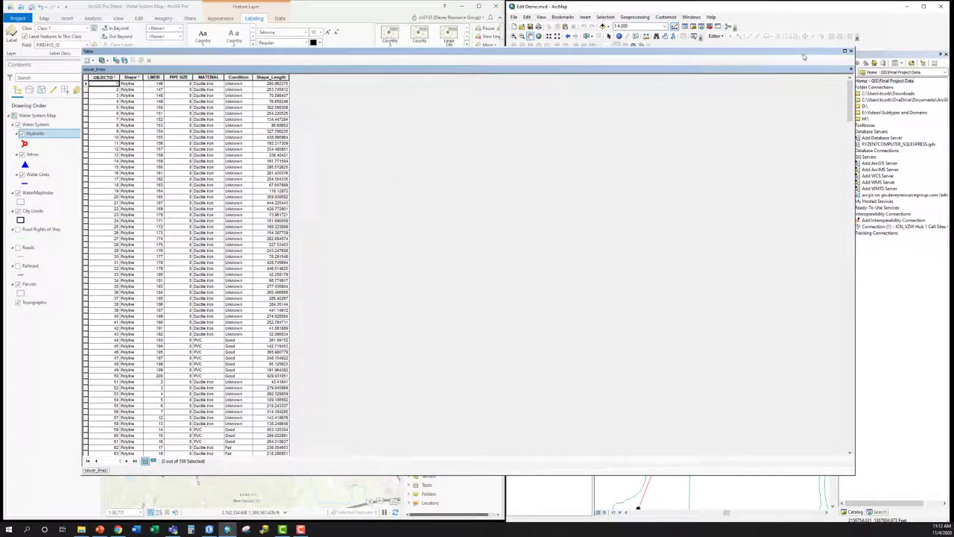
{"action": "left_click_drag", "start_coordinate": [777, 81], "coordinate": [719, 259]}
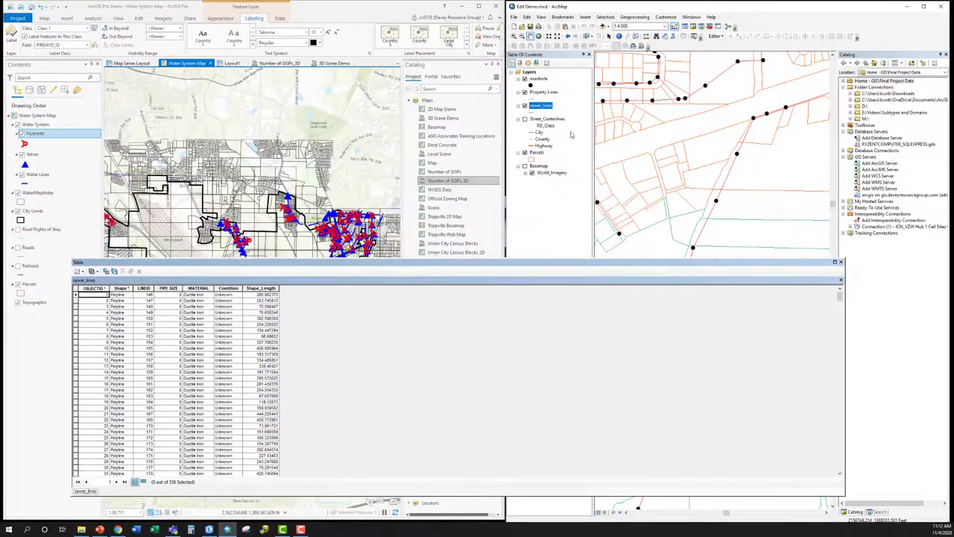
{"action": "left_click", "coordinate": [543, 92]}
{"action": "right_click", "coordinate": [544, 92]}
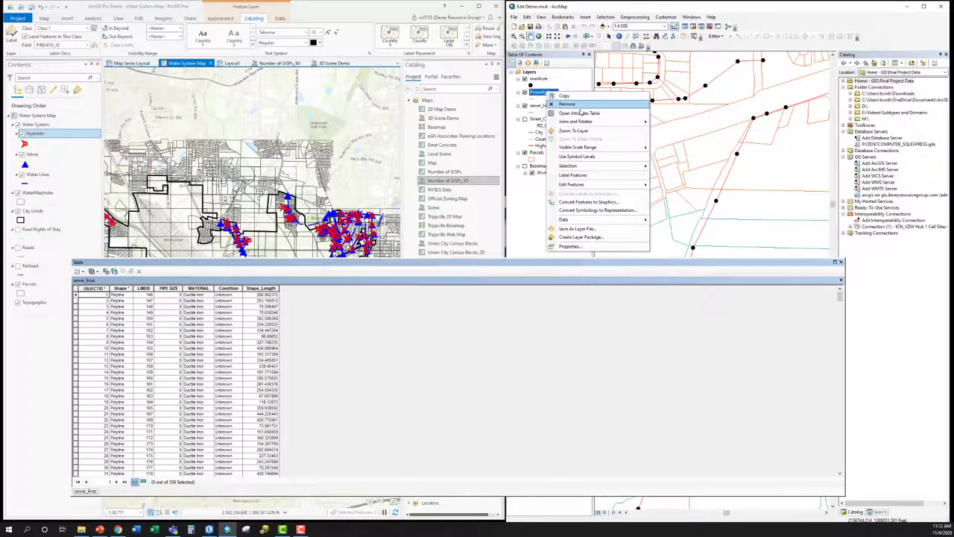
{"action": "left_click", "coordinate": [579, 115]}
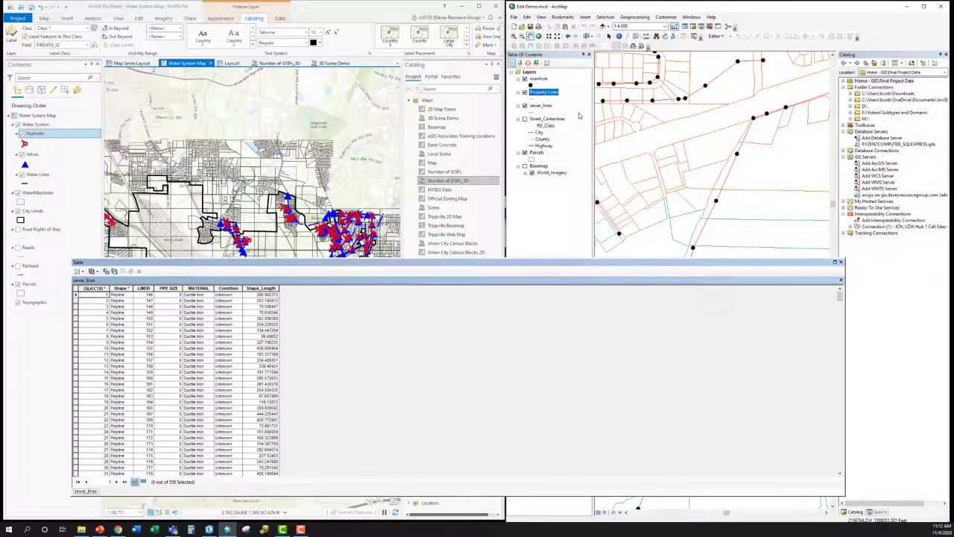
Alternate between the sewer_lines and Property Lines tables, and dock them side by side within the table window.
{"action": "left_click", "coordinate": [86, 491]}
{"action": "left_click", "coordinate": [113, 491]}
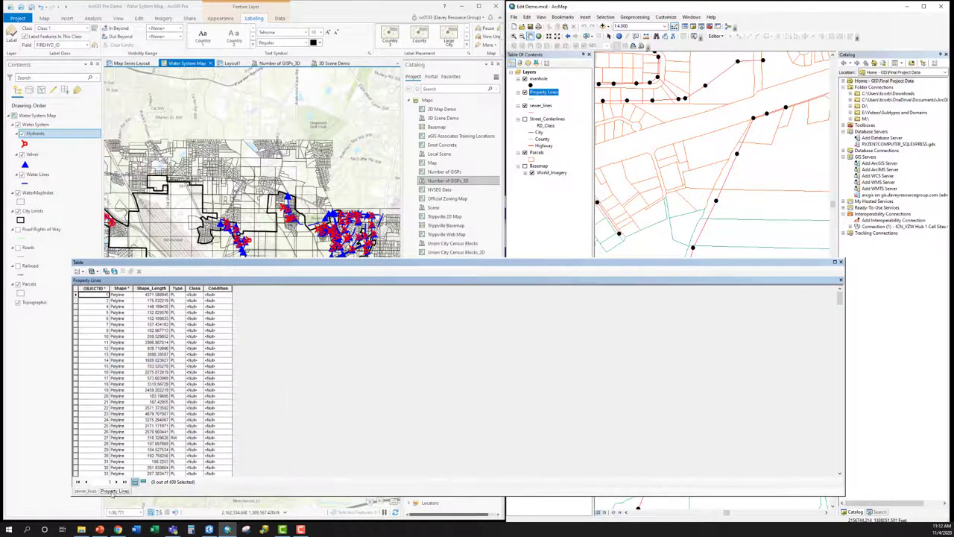
{"action": "left_click", "coordinate": [95, 492]}
{"action": "left_click", "coordinate": [108, 491]}
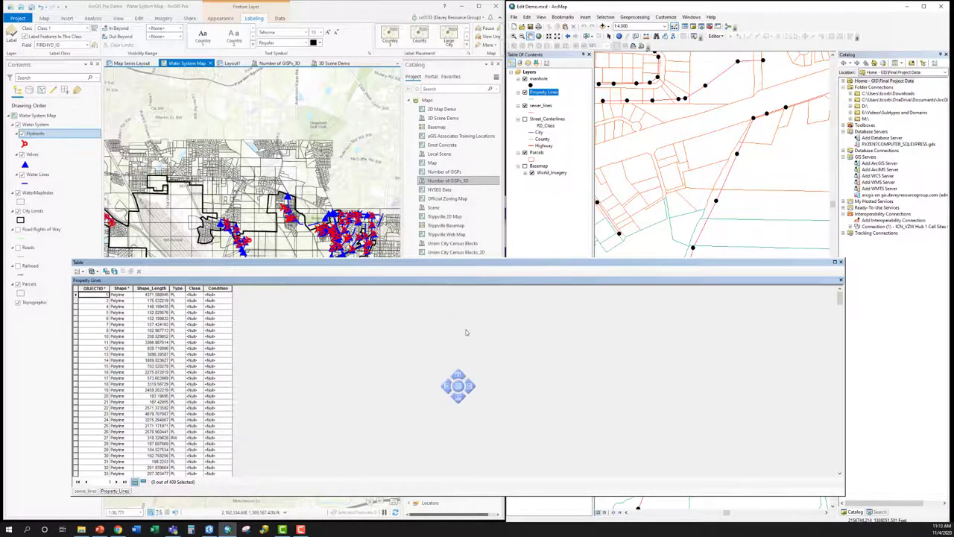
{"action": "left_click_drag", "start_coordinate": [465, 331], "coordinate": [464, 398]}
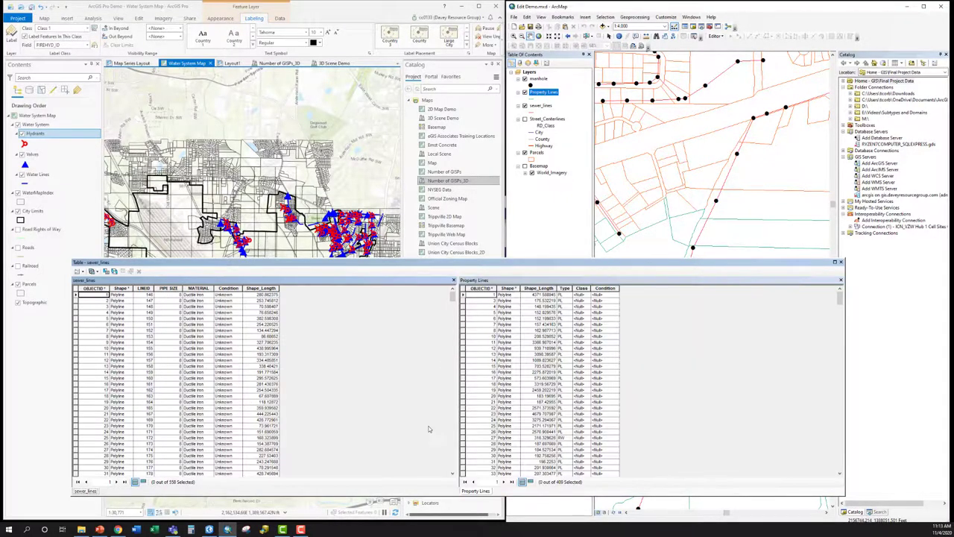
Move the table window up, regroup the sewer_lines and Property Lines tables as tabs, and close the window.
{"action": "left_click_drag", "start_coordinate": [503, 262], "coordinate": [555, 132]}
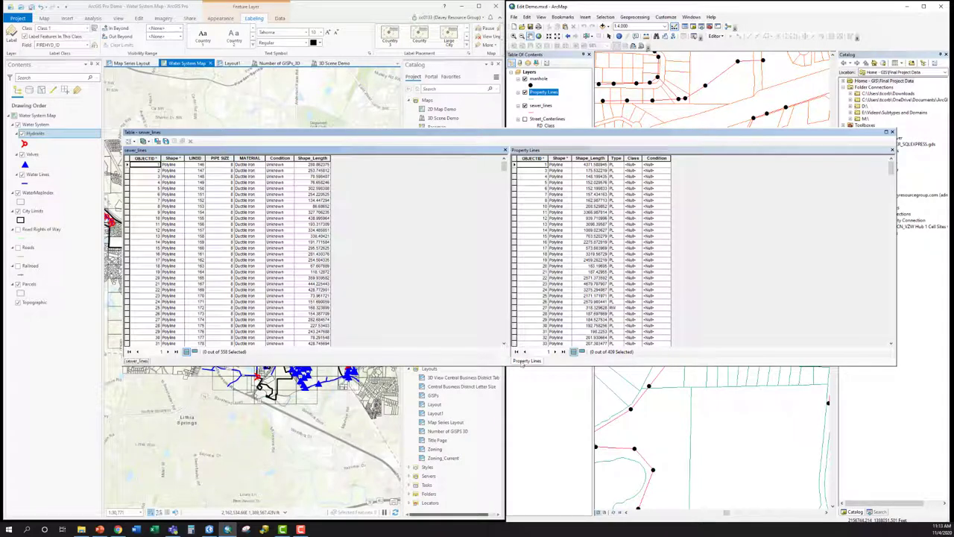
{"action": "left_click_drag", "start_coordinate": [316, 256], "coordinate": [315, 257]}
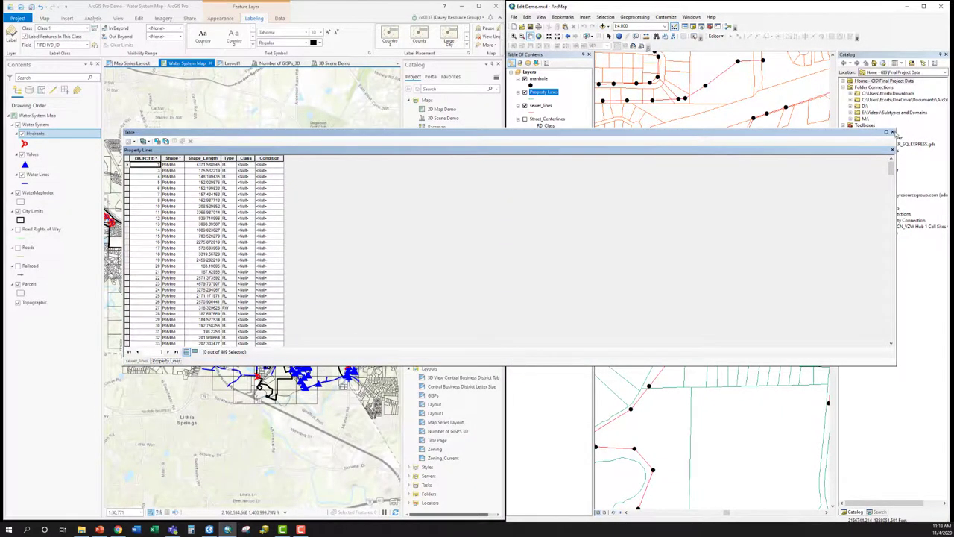
{"action": "left_click", "coordinate": [892, 132]}
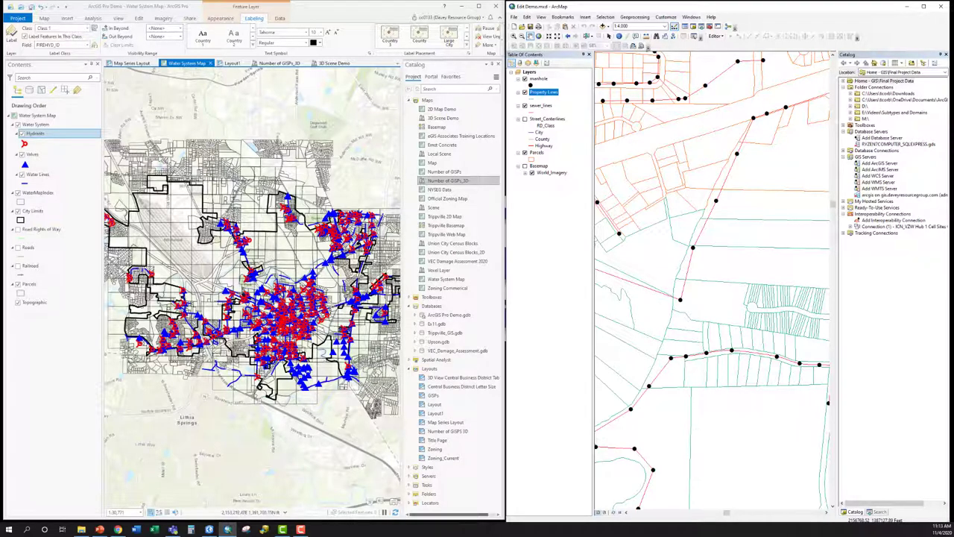
Start an edit session in ArcMap and select the sewer line segment between two manholes near the map's upper edge.
{"action": "left_click", "coordinate": [714, 35]}
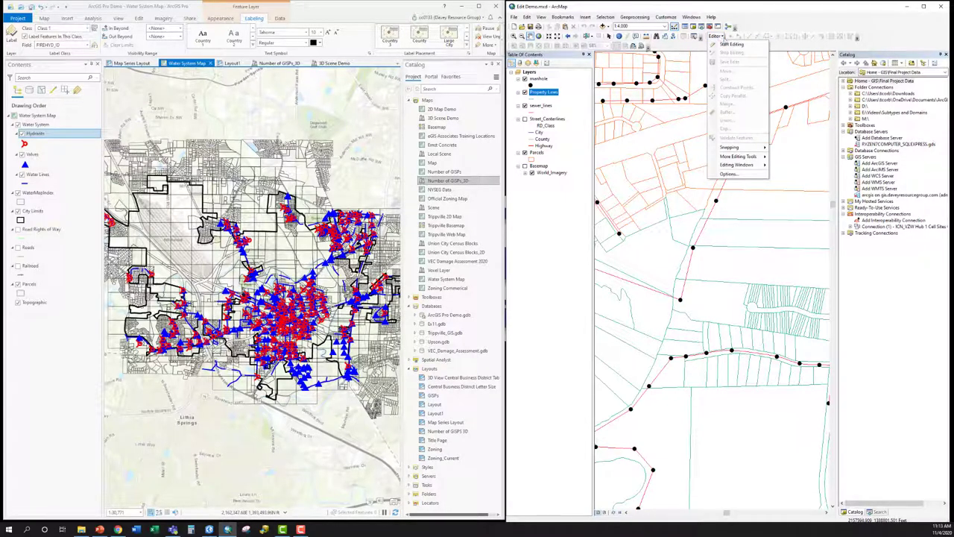
{"action": "left_click", "coordinate": [731, 44]}
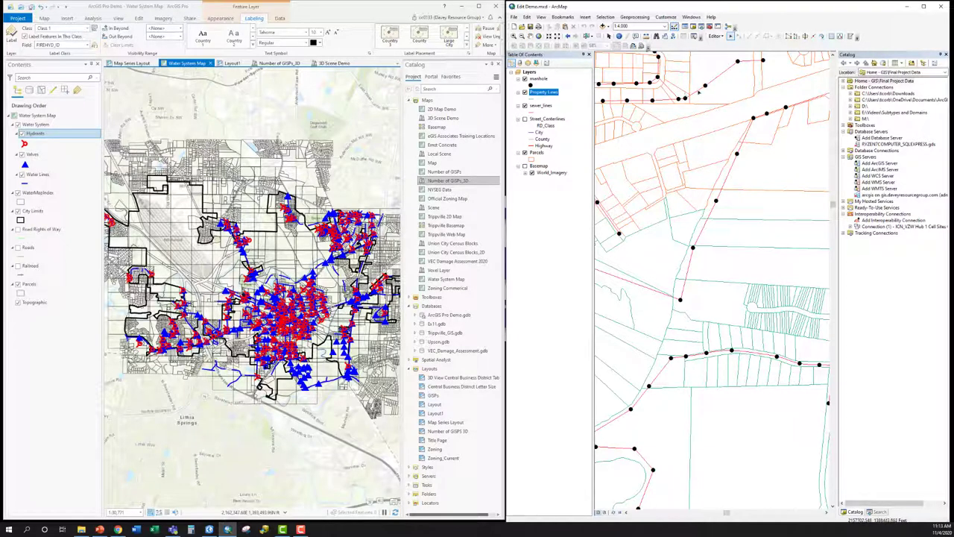
{"action": "left_click", "coordinate": [699, 92]}
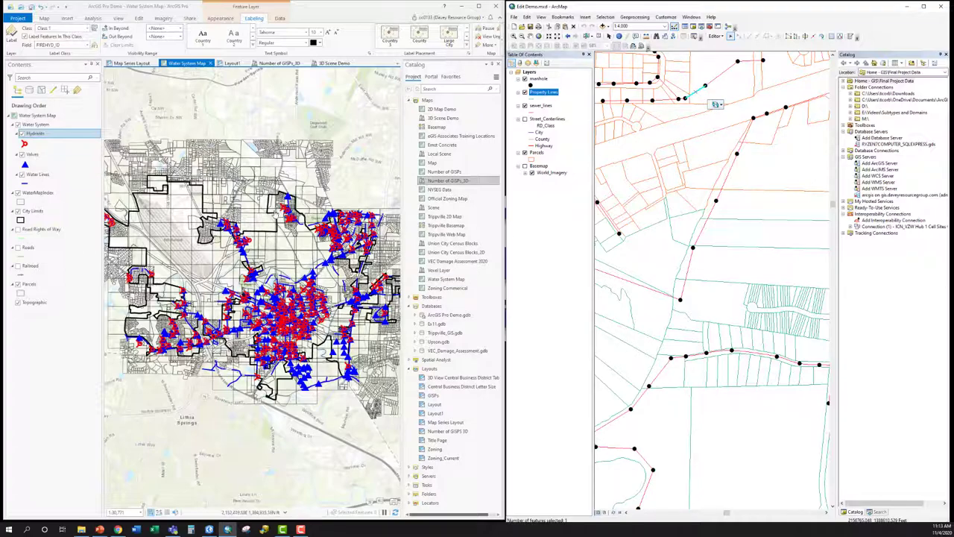
Switch to ArcGIS Pro and open Create Features for the Water System Map at a residential area with water lines.
{"action": "scroll", "coordinate": [321, 255], "scroll_direction": "up", "scroll_amount": 1}
{"action": "scroll", "coordinate": [319, 252], "scroll_direction": "up", "scroll_amount": 3}
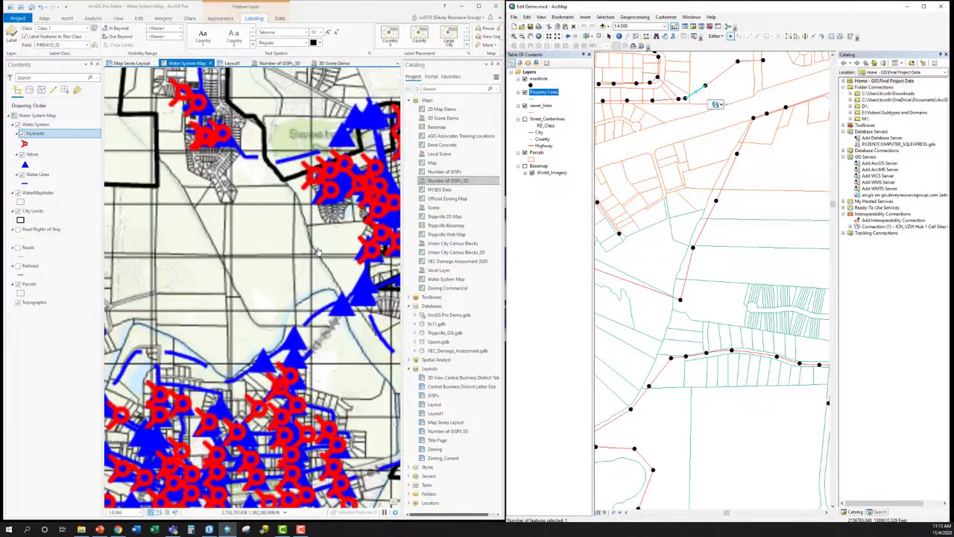
{"action": "scroll", "coordinate": [313, 142], "scroll_direction": "up", "scroll_amount": 3}
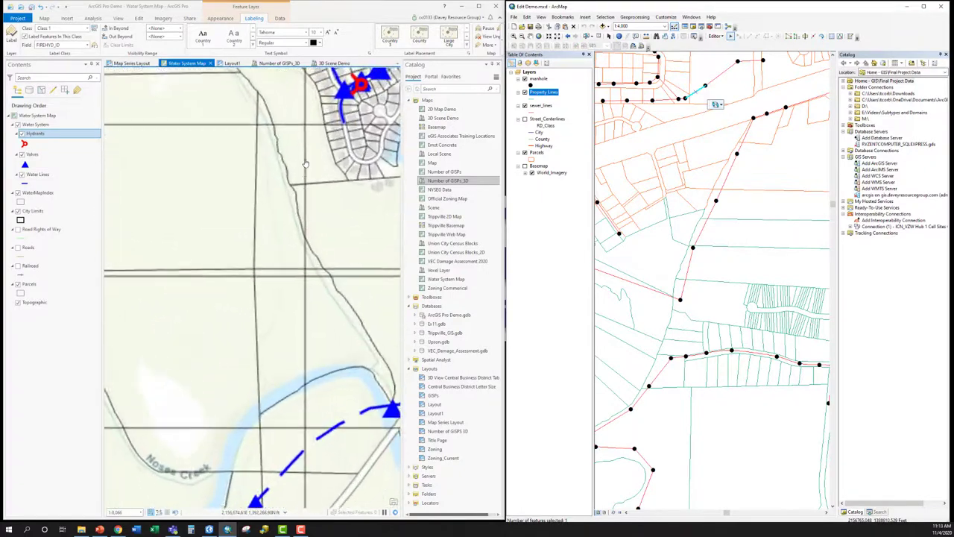
{"action": "scroll", "coordinate": [324, 152], "scroll_direction": "down", "scroll_amount": 3}
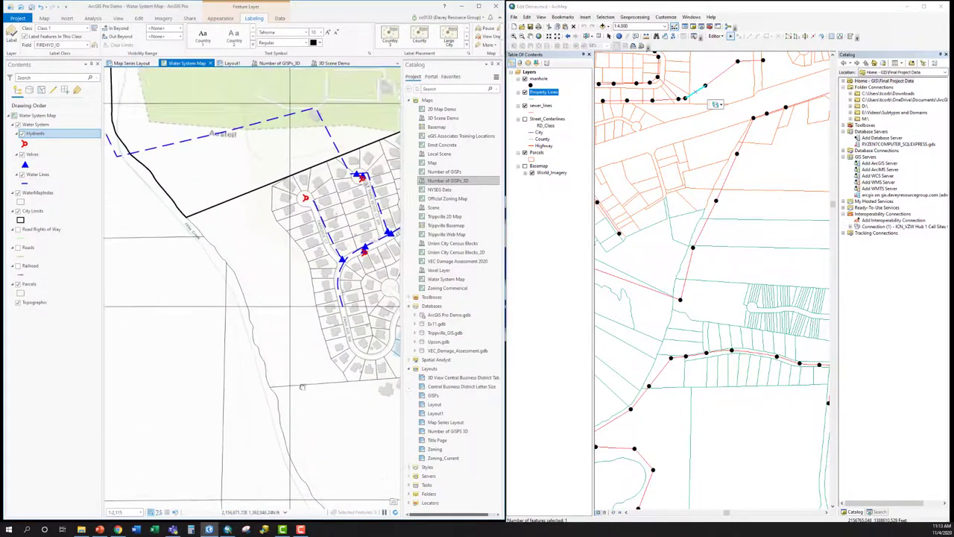
{"action": "scroll", "coordinate": [324, 152], "scroll_direction": "up", "scroll_amount": 3}
{"action": "scroll", "coordinate": [251, 366], "scroll_direction": "down", "scroll_amount": 3}
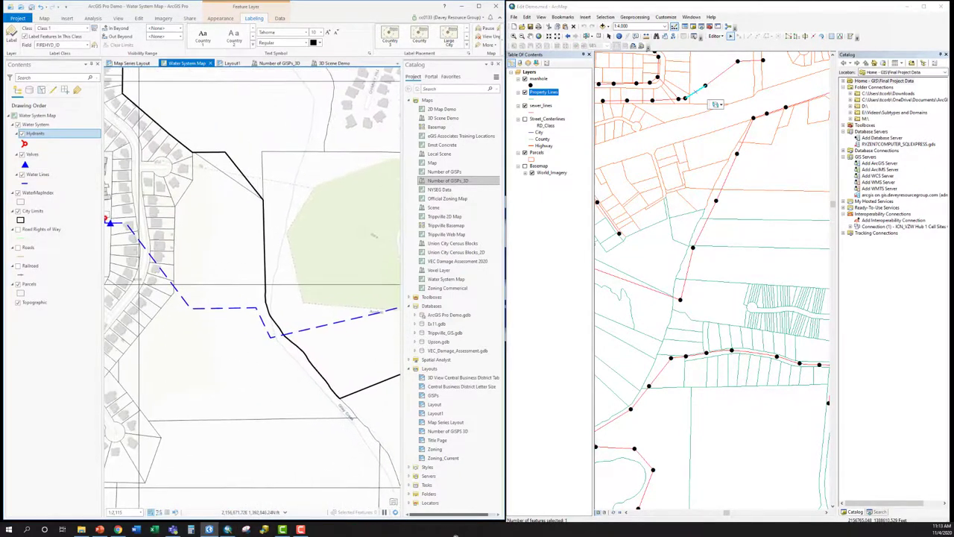
{"action": "scroll", "coordinate": [251, 366], "scroll_direction": "up", "scroll_amount": 3}
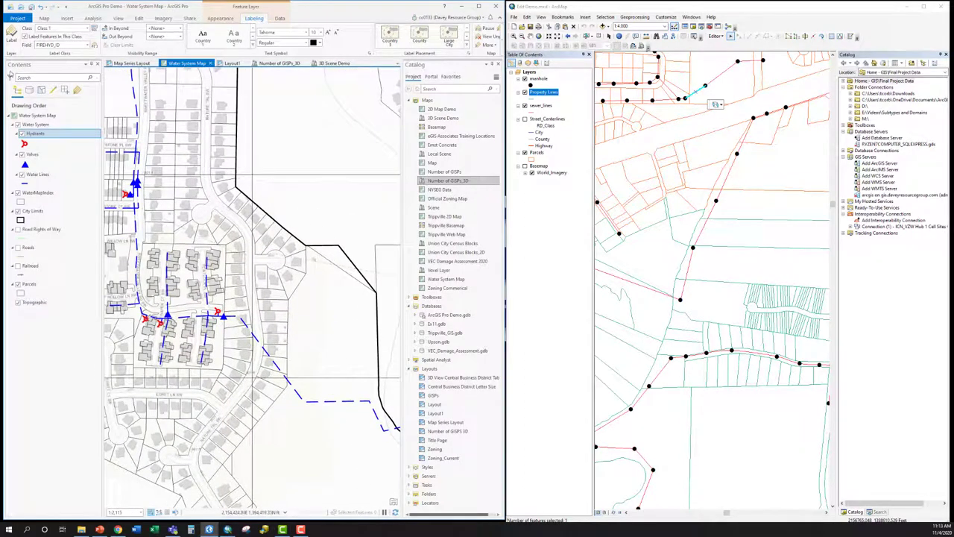
{"action": "left_click", "coordinate": [139, 19]}
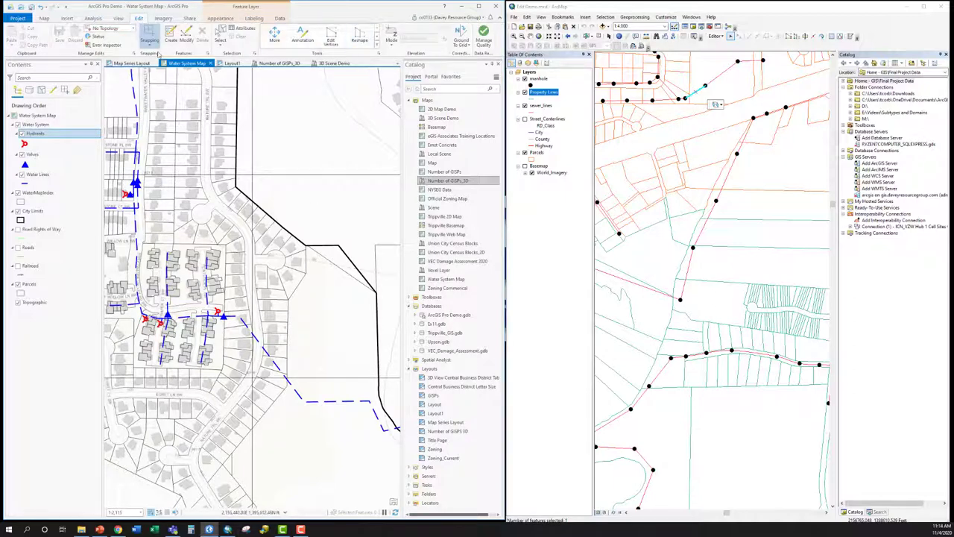
{"action": "left_click", "coordinate": [170, 34]}
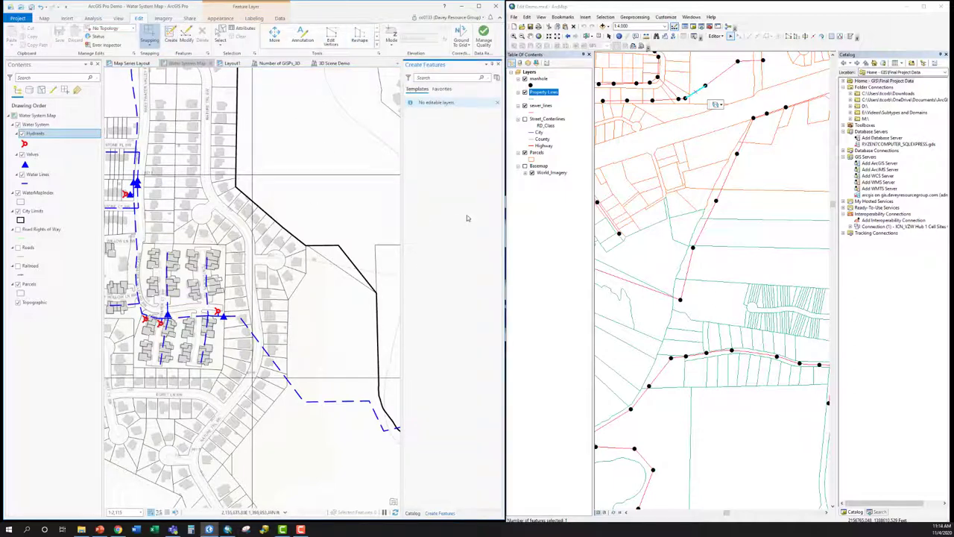
List the layers by editing, make the Water Lines layer editable, and activate its feature template.
{"action": "left_click", "coordinate": [54, 90]}
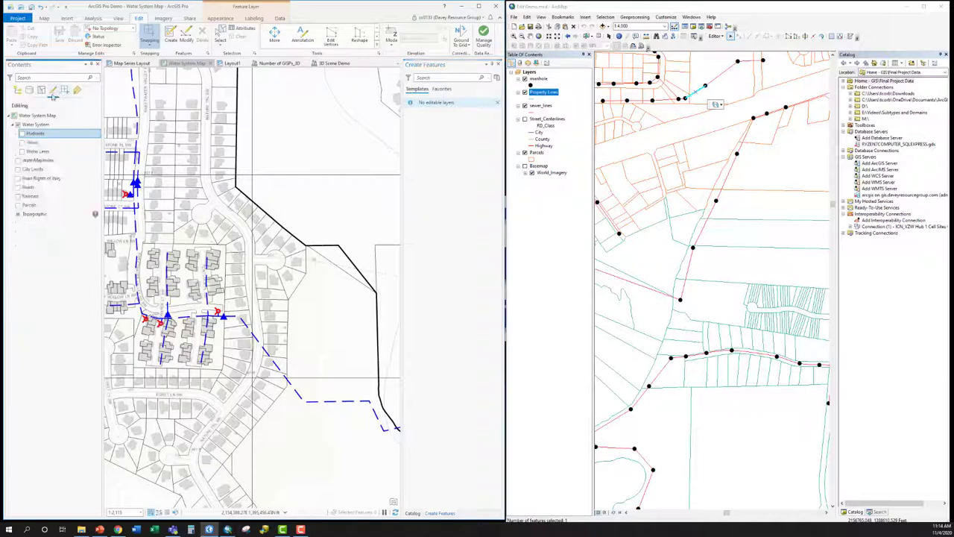
{"action": "left_click", "coordinate": [22, 151]}
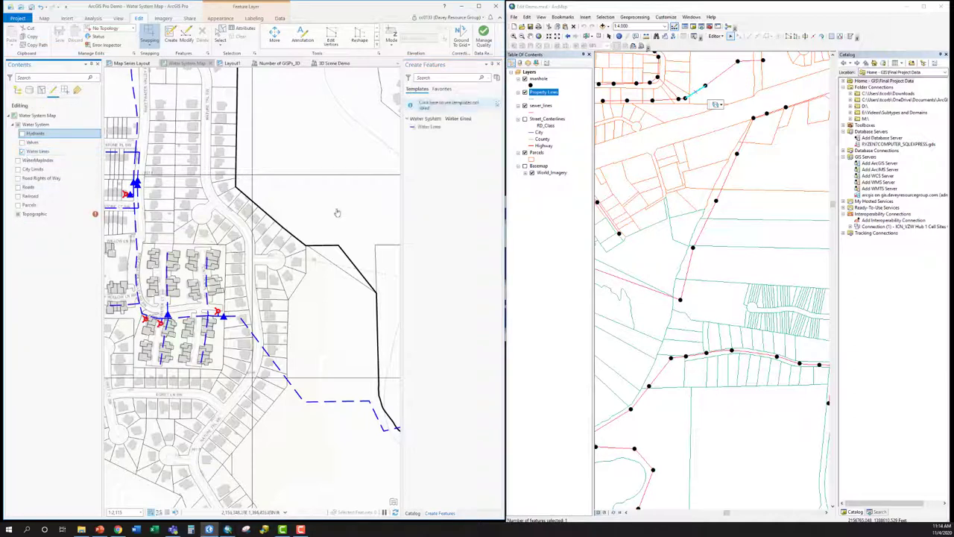
{"action": "left_click", "coordinate": [428, 126]}
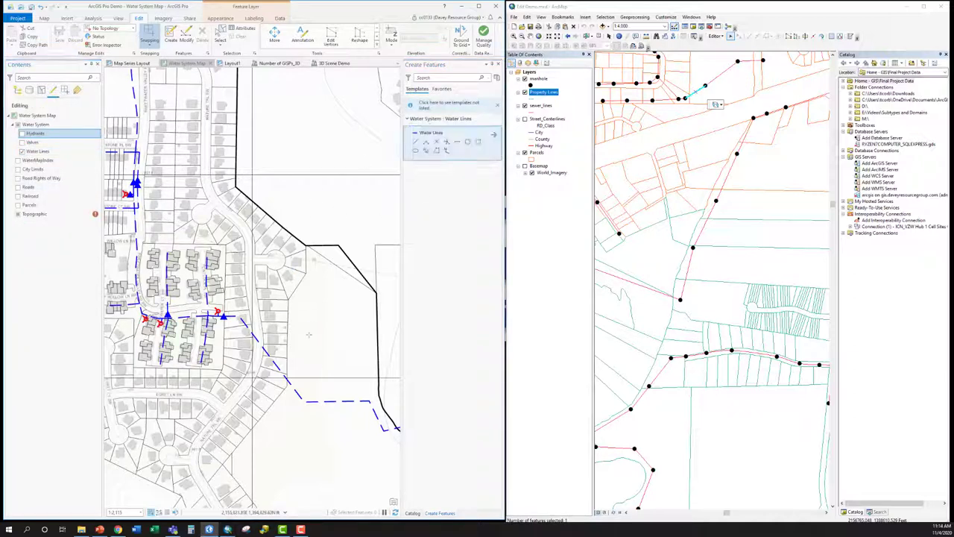
Draw a straight water line northward from the horizontal water line segment east of the residential area and finish the sketch.
{"action": "left_click", "coordinate": [328, 401]}
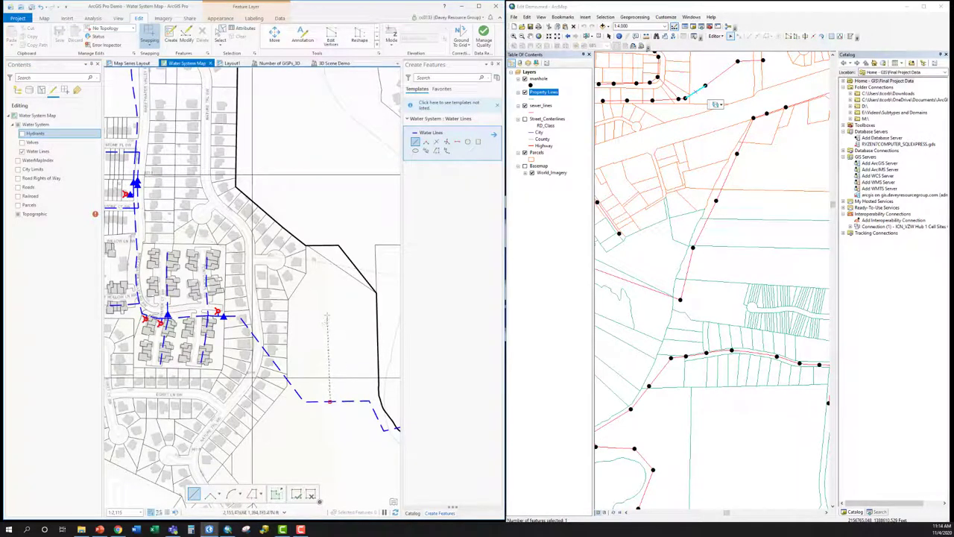
{"action": "left_click", "coordinate": [330, 306]}
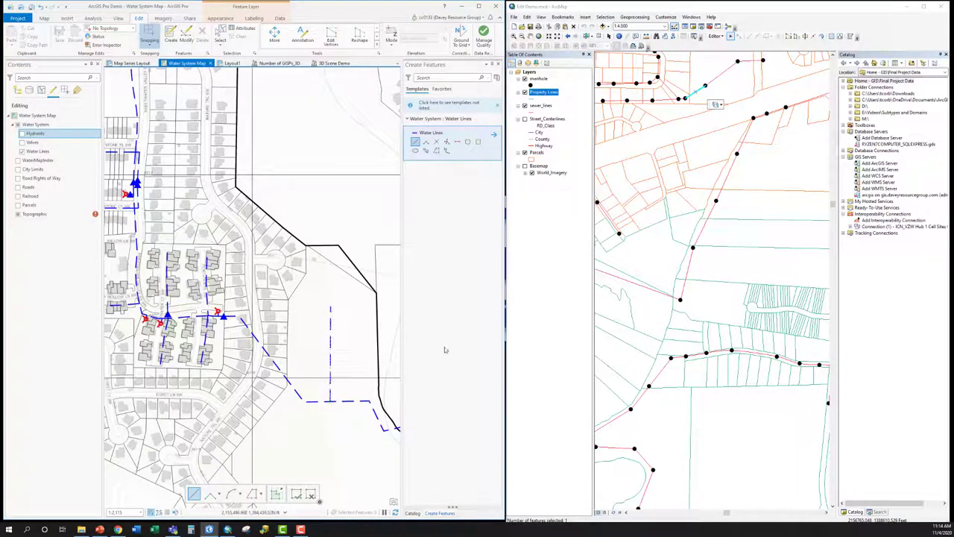
{"action": "key", "text": "F2"}
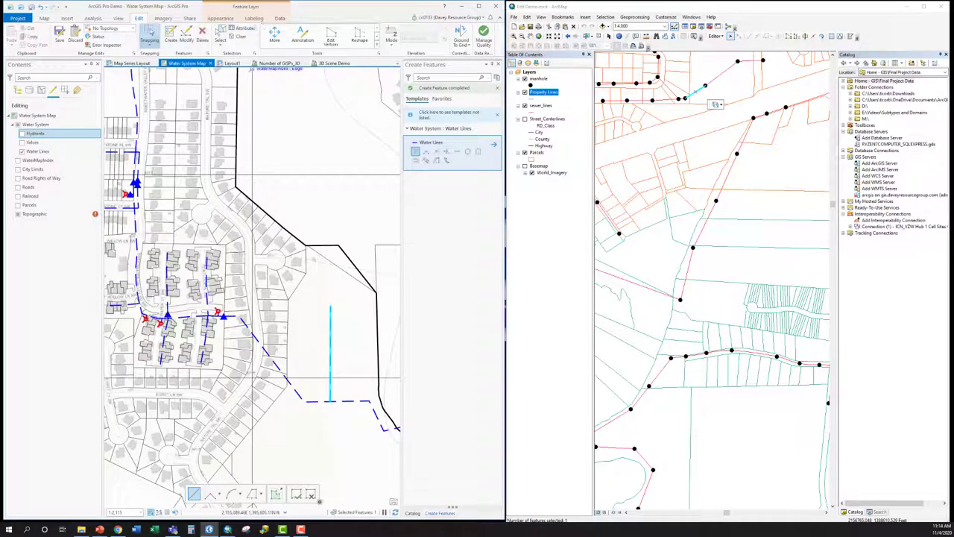
Set the new water line's SIZE_ attribute to 6 and its MATERIAL to PVC, and apply the changes.
{"action": "left_click", "coordinate": [246, 30]}
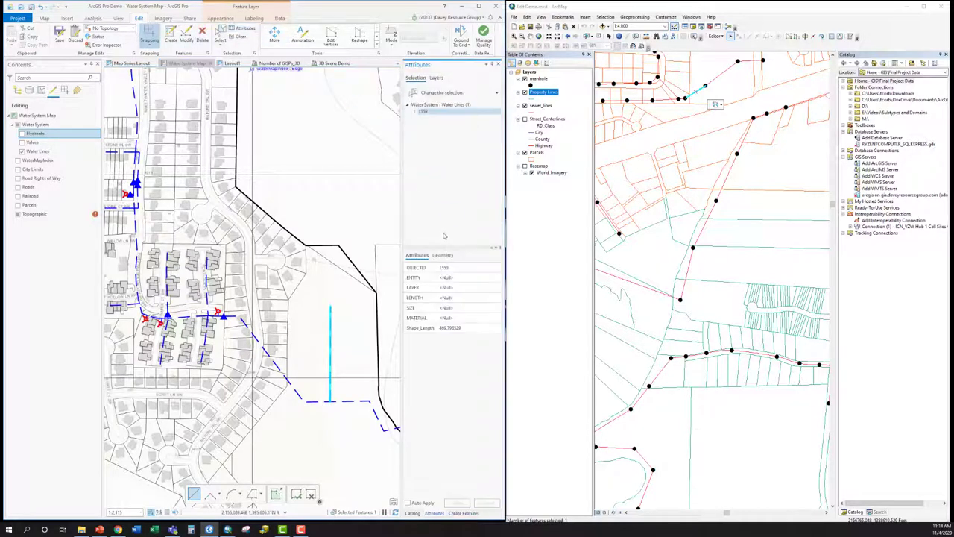
{"action": "left_click", "coordinate": [461, 307]}
{"action": "left_click", "coordinate": [460, 318]}
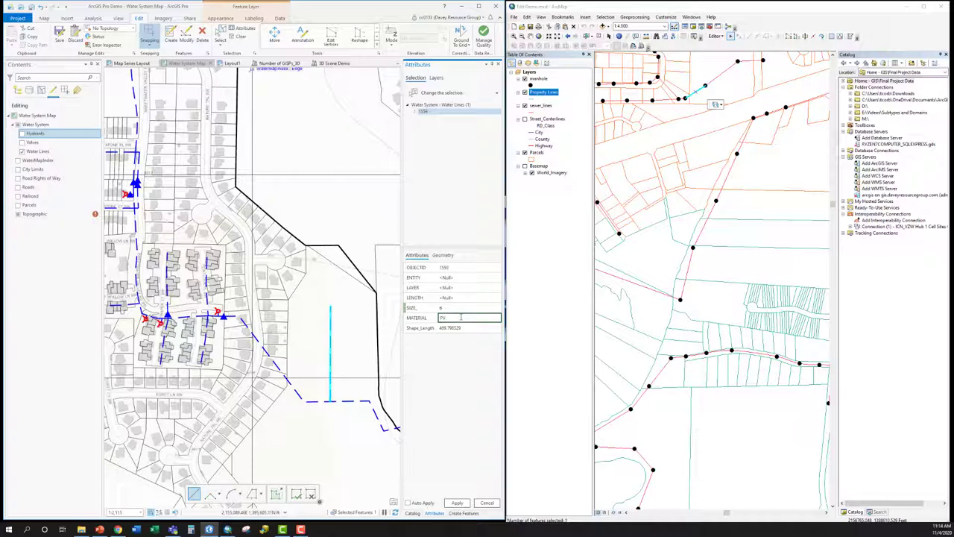
{"action": "key", "text": "Tab"}
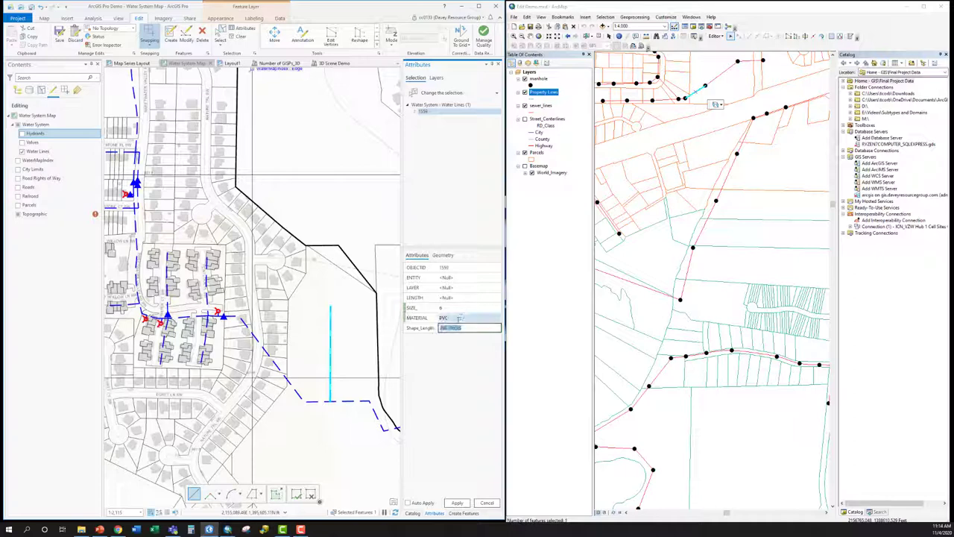
{"action": "left_click", "coordinate": [457, 503]}
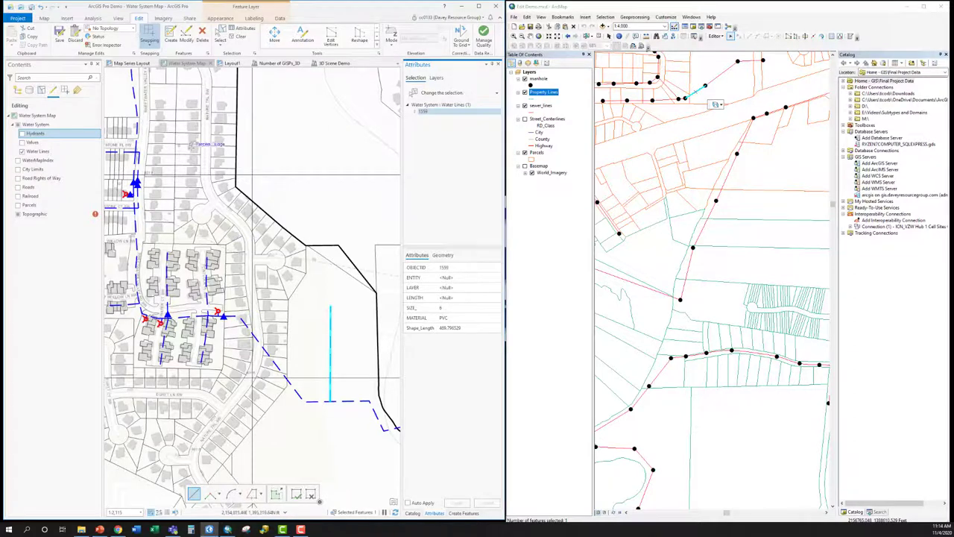
Turn on the editing session option to enable and disable editing from the Edit tab, and return to the map.
{"action": "left_click", "coordinate": [20, 19]}
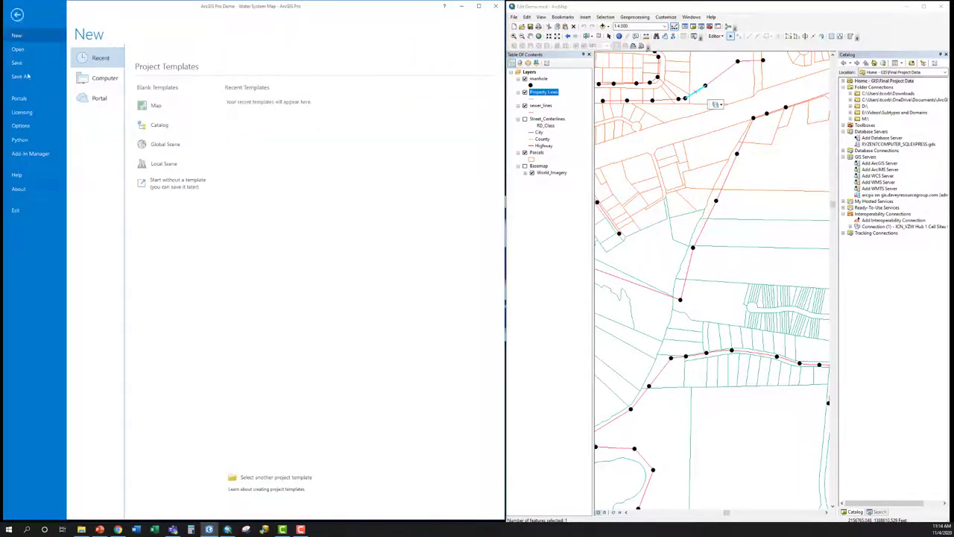
{"action": "left_click", "coordinate": [35, 126]}
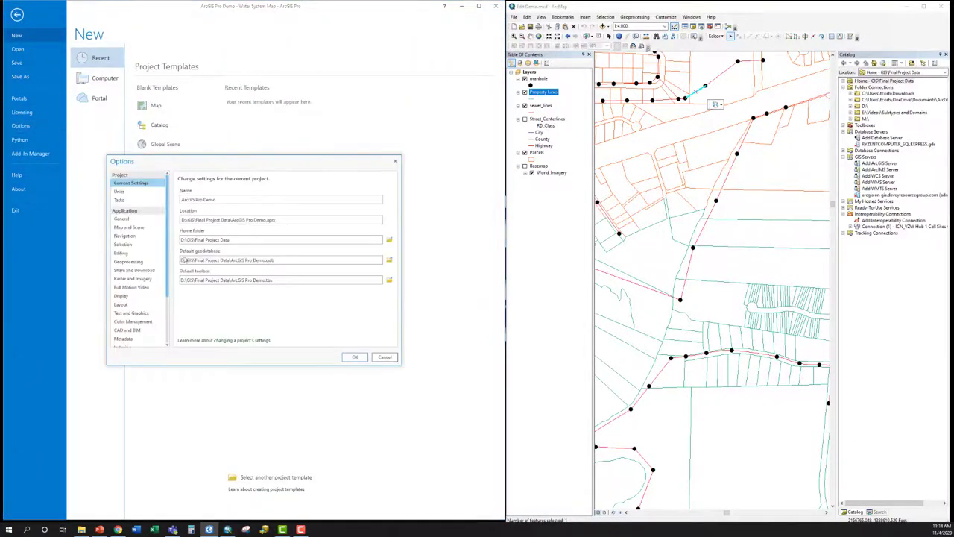
{"action": "left_click", "coordinate": [148, 255]}
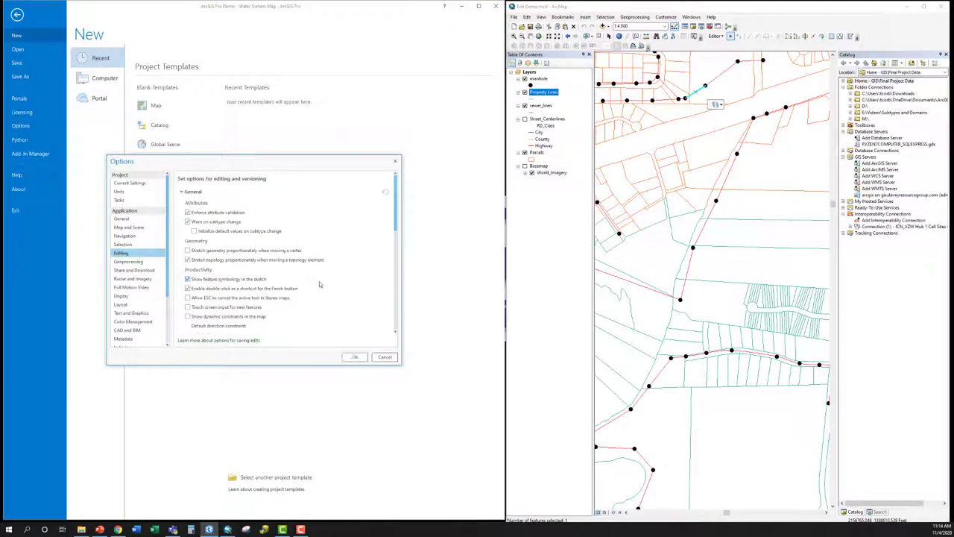
{"action": "scroll", "coordinate": [306, 281], "scroll_direction": "down", "scroll_amount": 2}
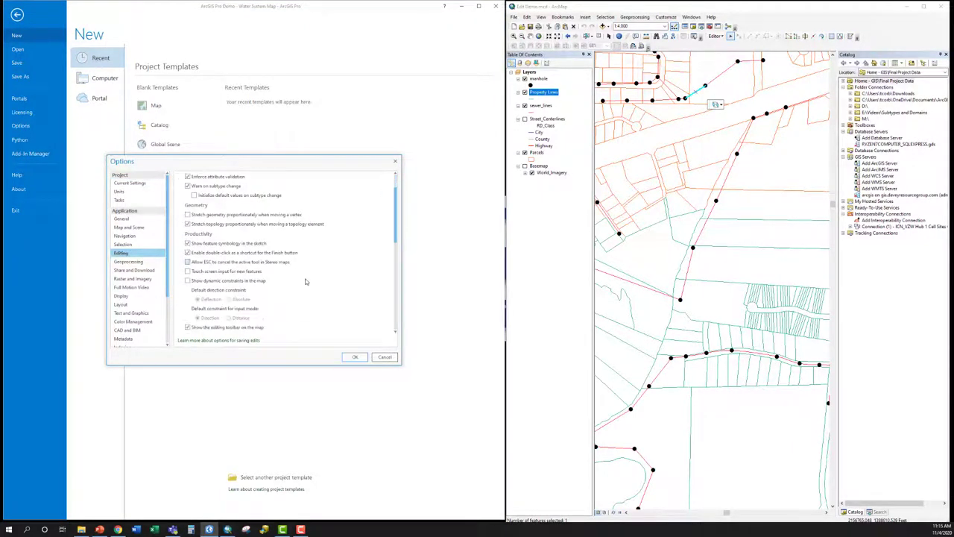
{"action": "scroll", "coordinate": [306, 281], "scroll_direction": "down", "scroll_amount": 1}
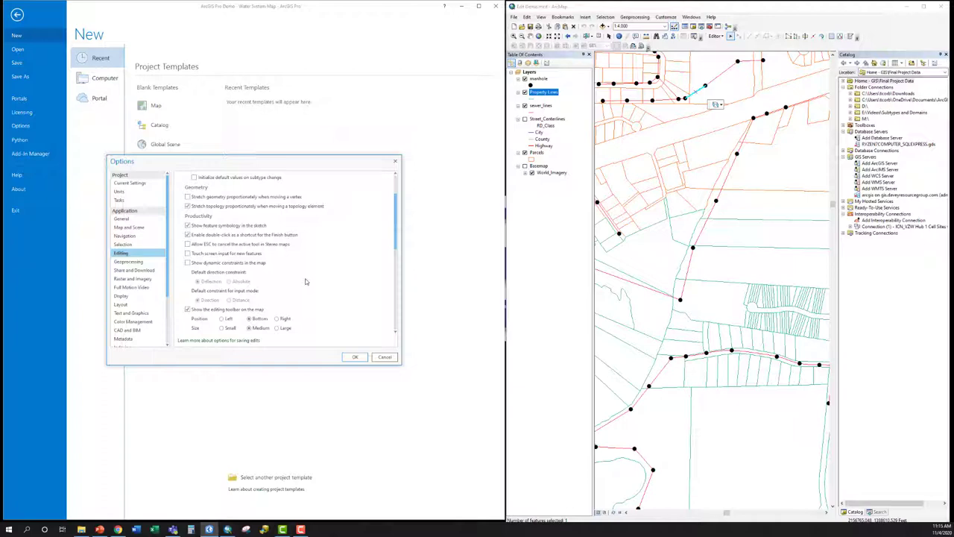
{"action": "scroll", "coordinate": [305, 282], "scroll_direction": "down", "scroll_amount": 5}
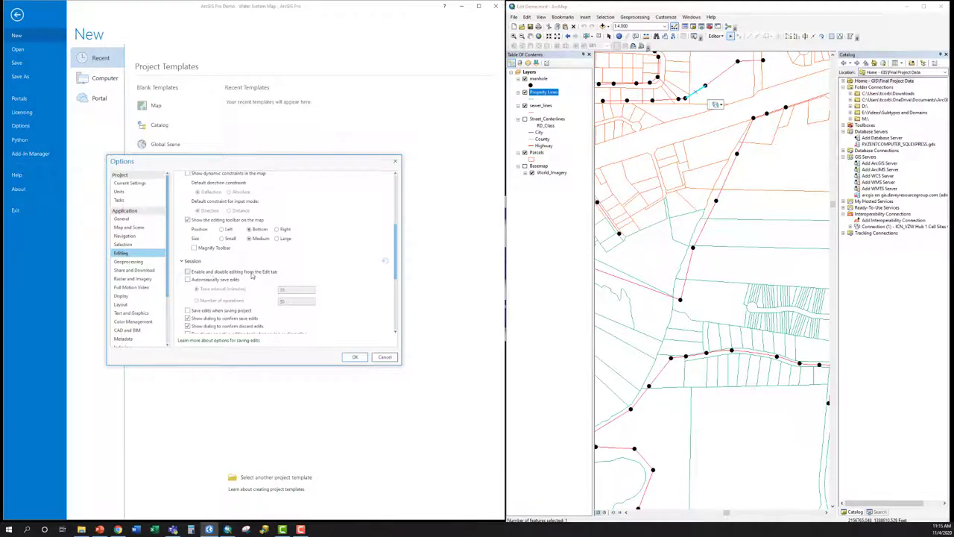
{"action": "left_click", "coordinate": [188, 272]}
{"action": "left_click", "coordinate": [357, 358]}
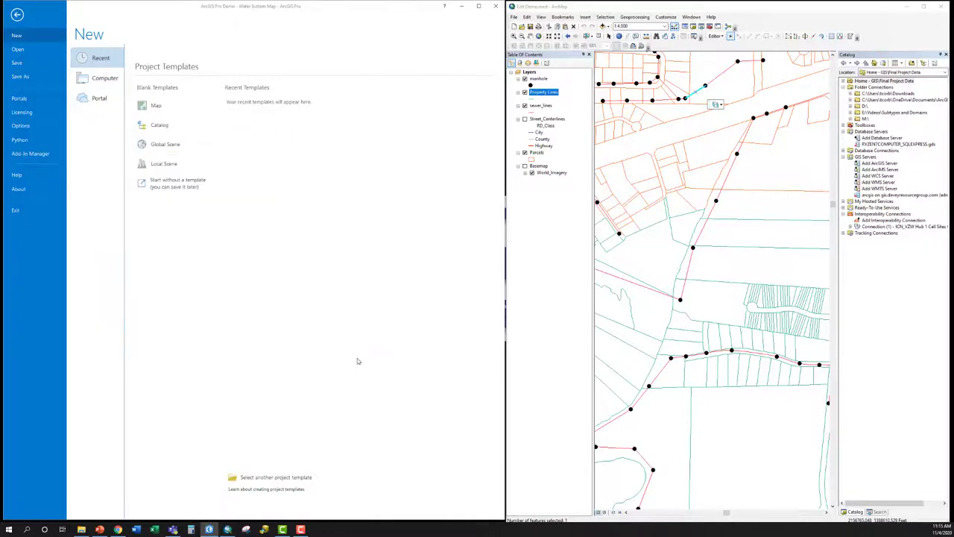
{"action": "left_click", "coordinate": [14, 17]}
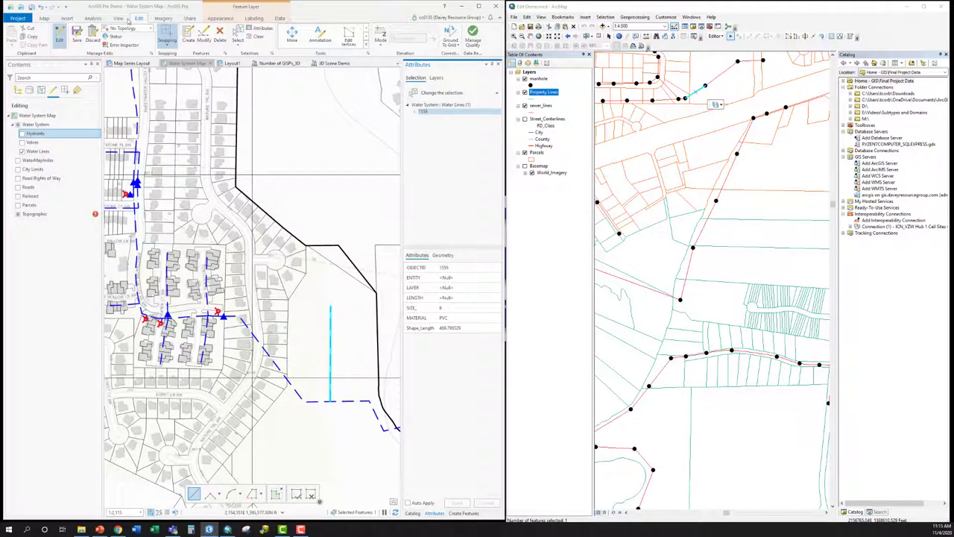
Stop editing the Water System Map without saving the edits, and enable editing again.
{"action": "left_click", "coordinate": [59, 37]}
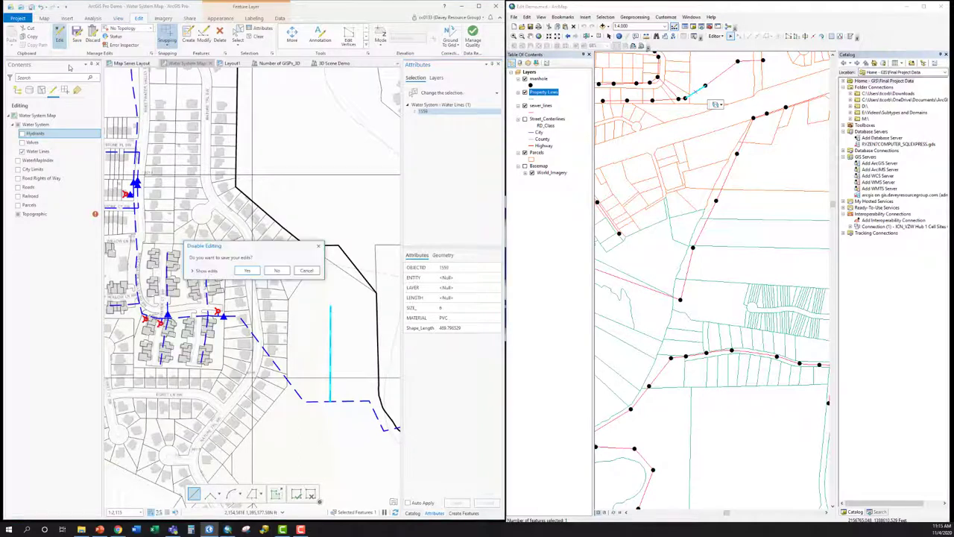
{"action": "left_click", "coordinate": [276, 270]}
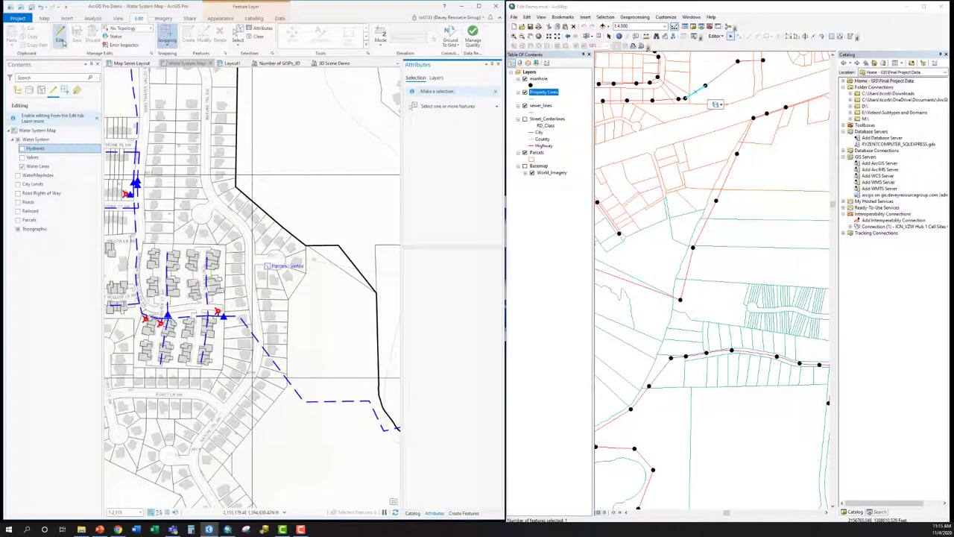
{"action": "left_click", "coordinate": [60, 37]}
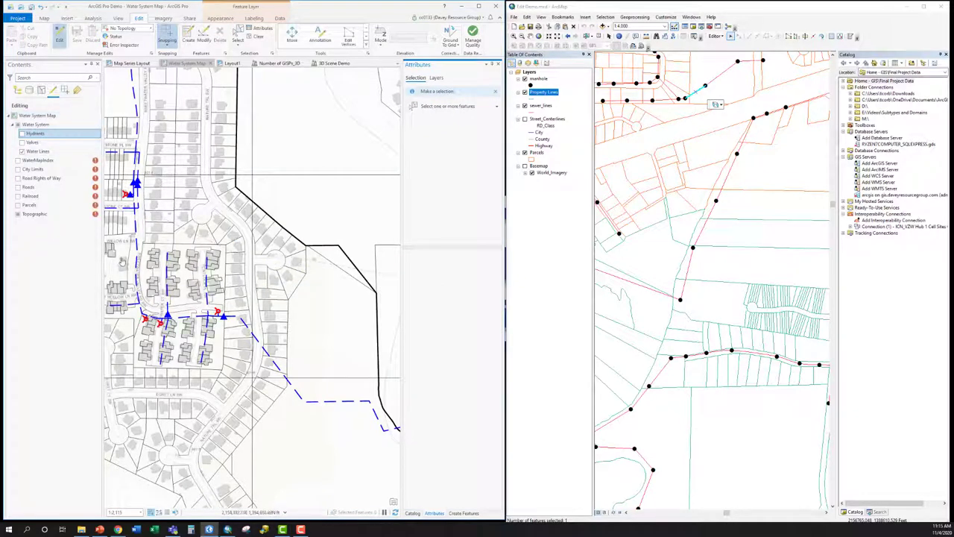